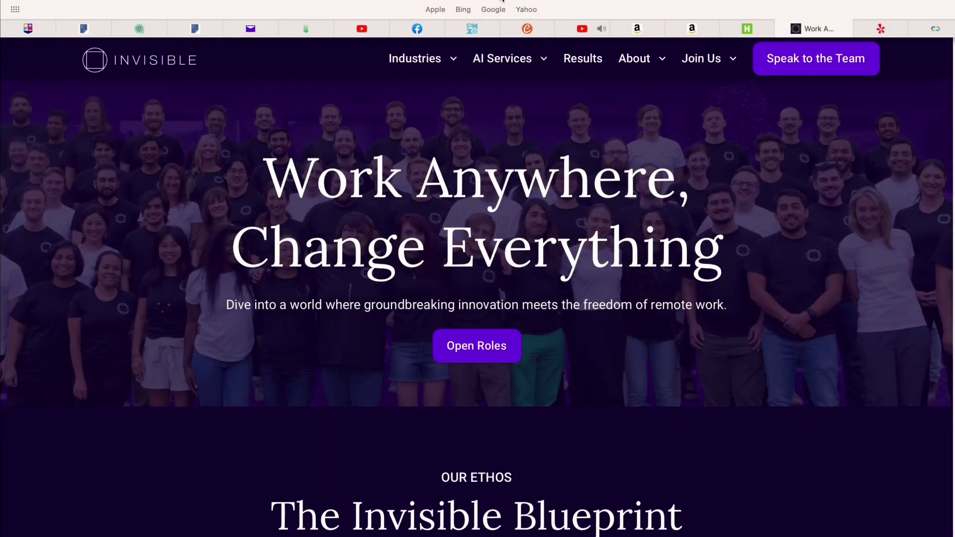
scroll(492, 170, "down", 5)
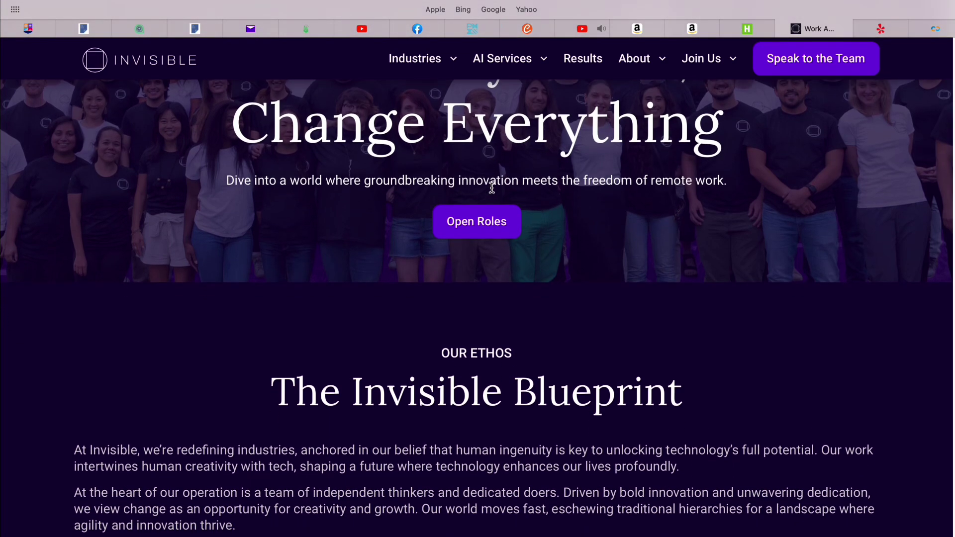
scroll(492, 188, "up", 4)
scroll(492, 188, "up", 1)
mouse_move(270, 180)
left_mouse_down()
mouse_move(610, 266)
mouse_move(753, 256)
left_mouse_up()
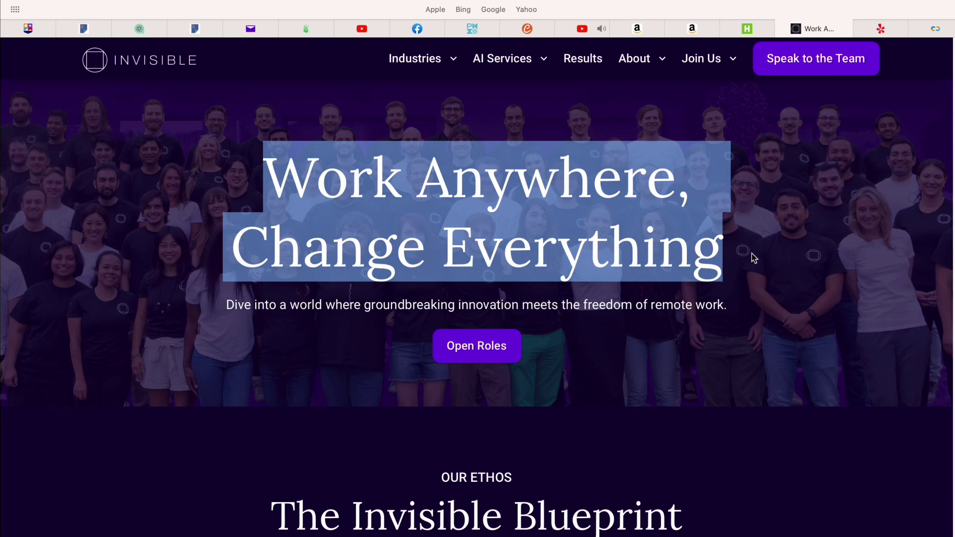
Highlight ethos lines on freedom of remote work, the remote-first ethos and the global hub
left_click(752, 256)
scroll(602, 280, "down", 4)
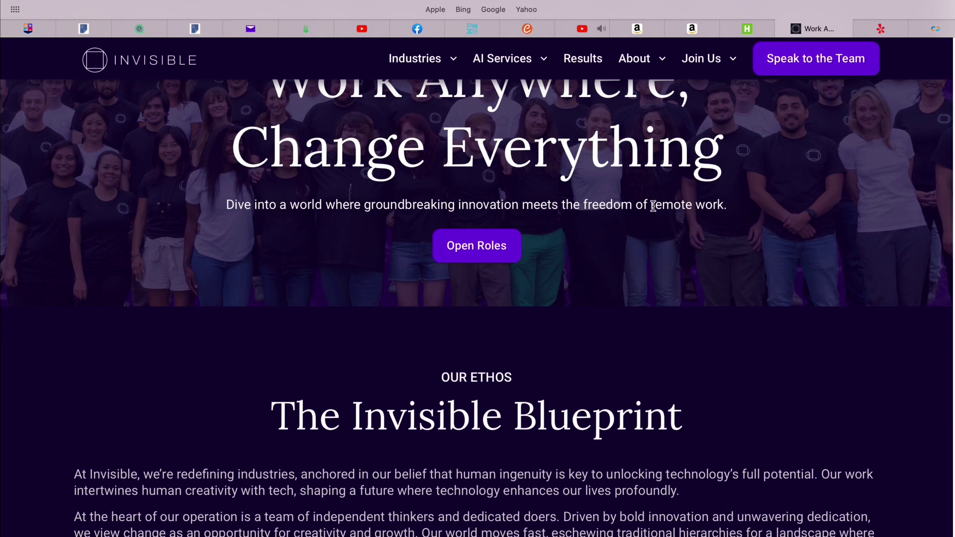
left_click_drag(728, 206, 584, 202)
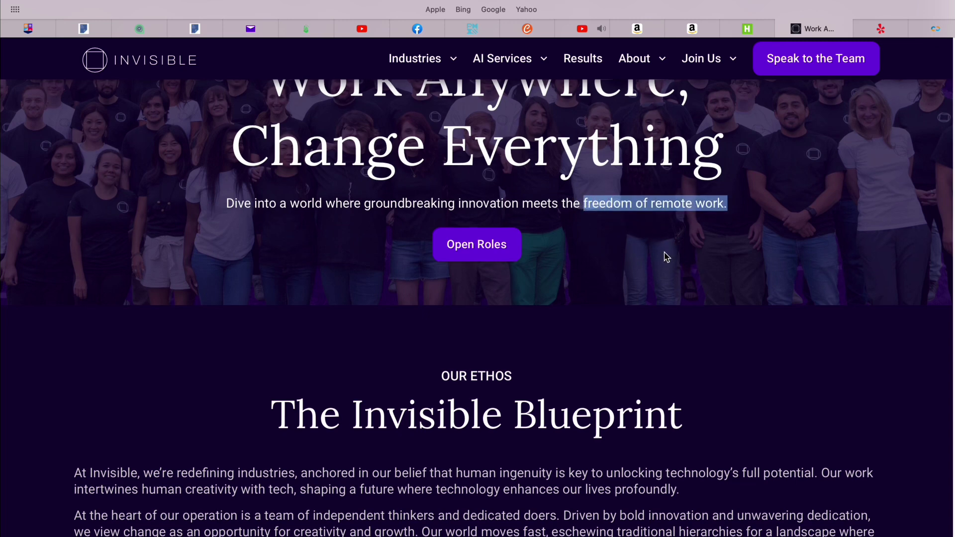
scroll(664, 254, "down", 3)
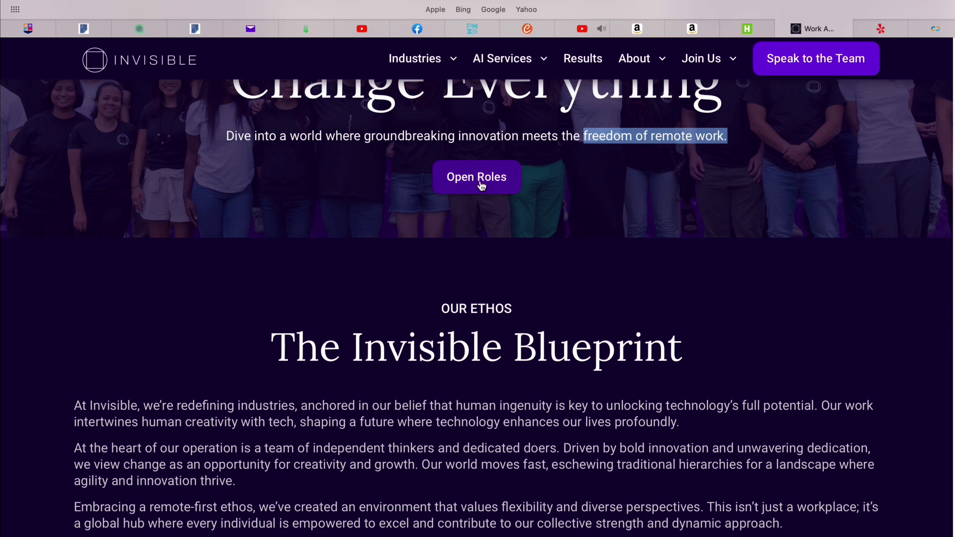
scroll(552, 269, "down", 5)
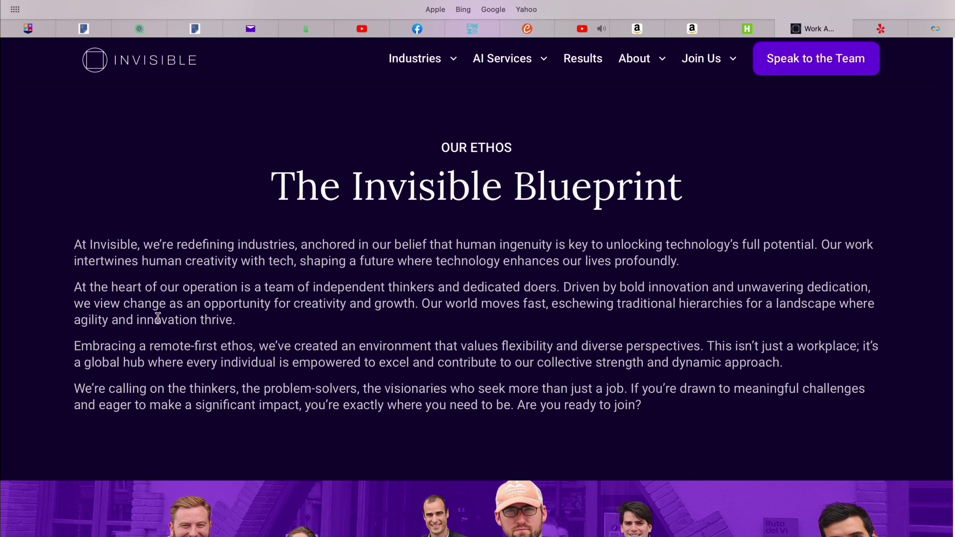
left_click_drag(72, 261, 681, 261)
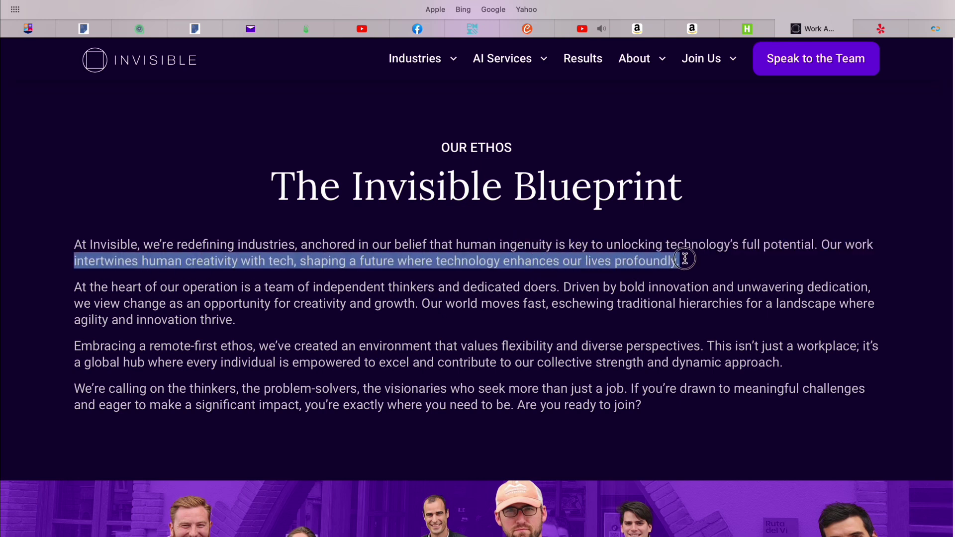
scroll(698, 265, "down", 3)
scroll(697, 265, "down", 3)
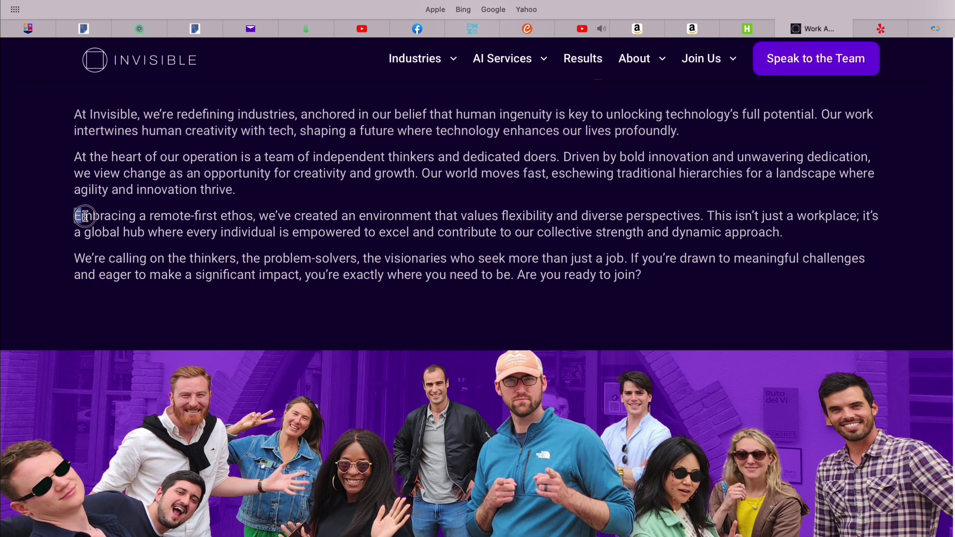
left_click_drag(74, 215, 702, 216)
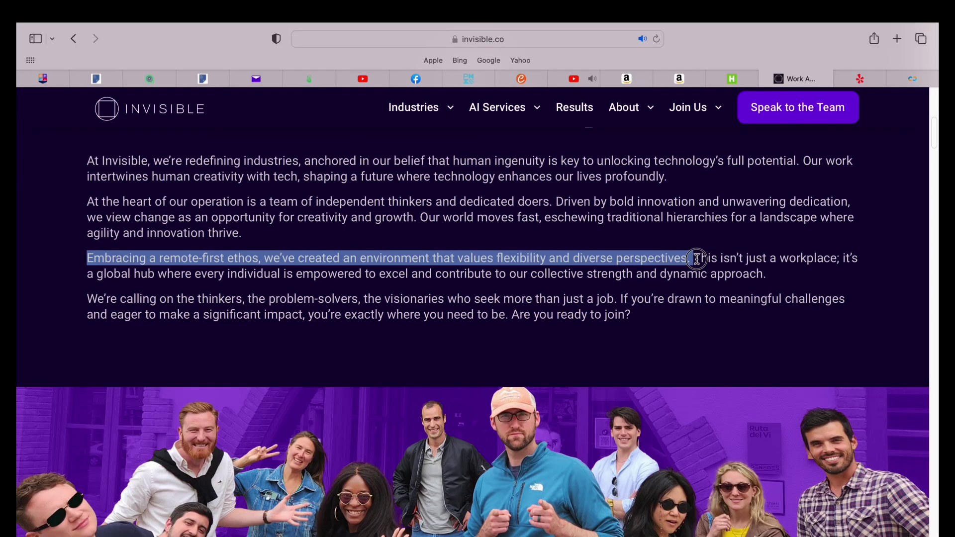
left_click_drag(696, 258, 696, 258)
left_click(772, 279)
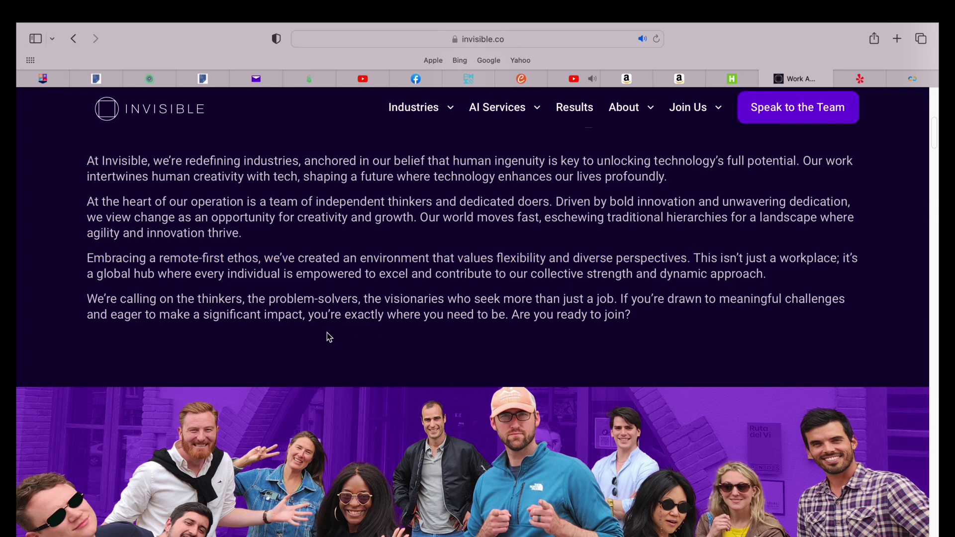
left_click_drag(88, 273, 669, 286)
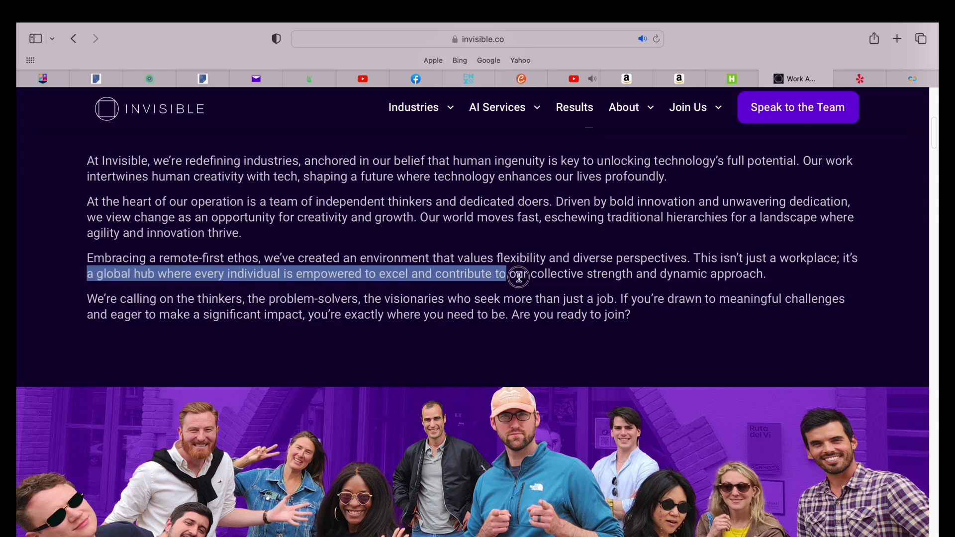
scroll(669, 291, "down", 10)
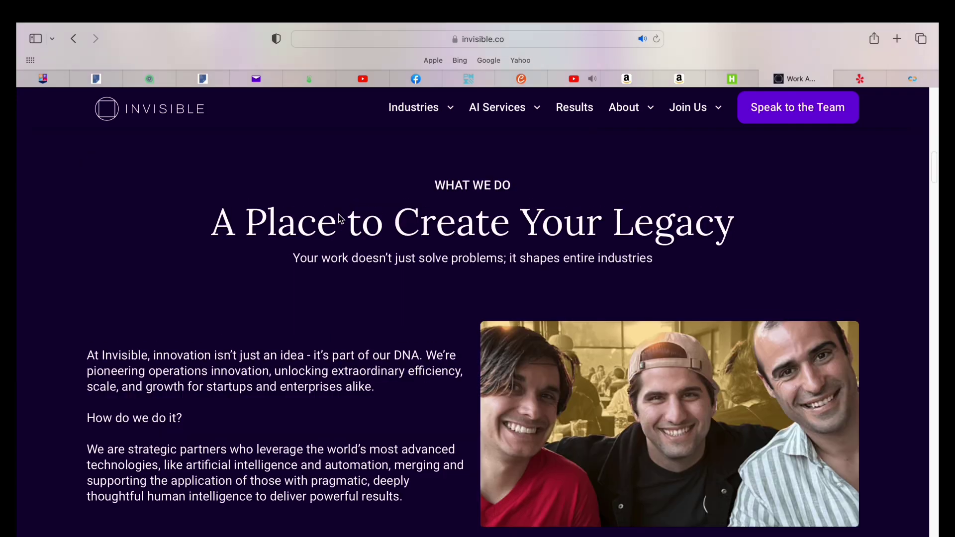
scroll(338, 214, "down", 3)
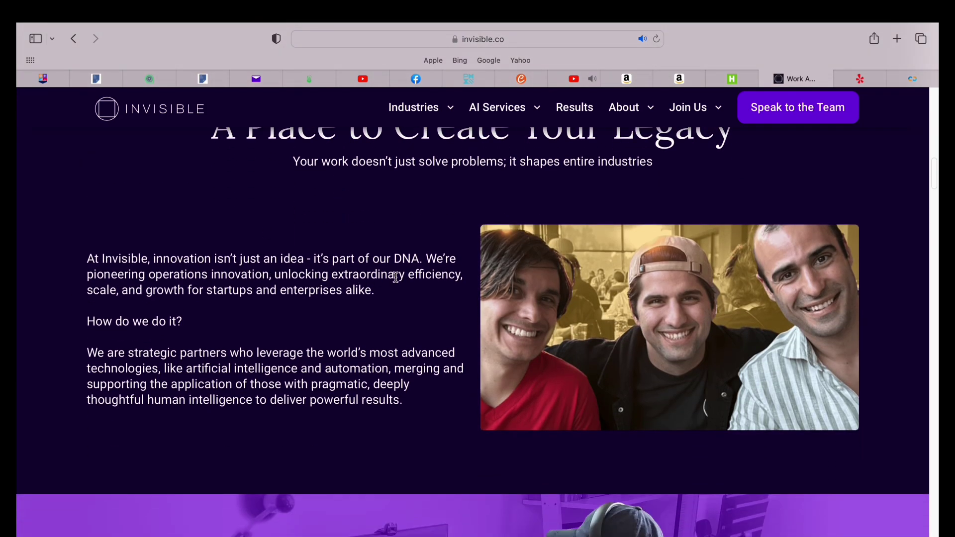
scroll(373, 287, "down", 4)
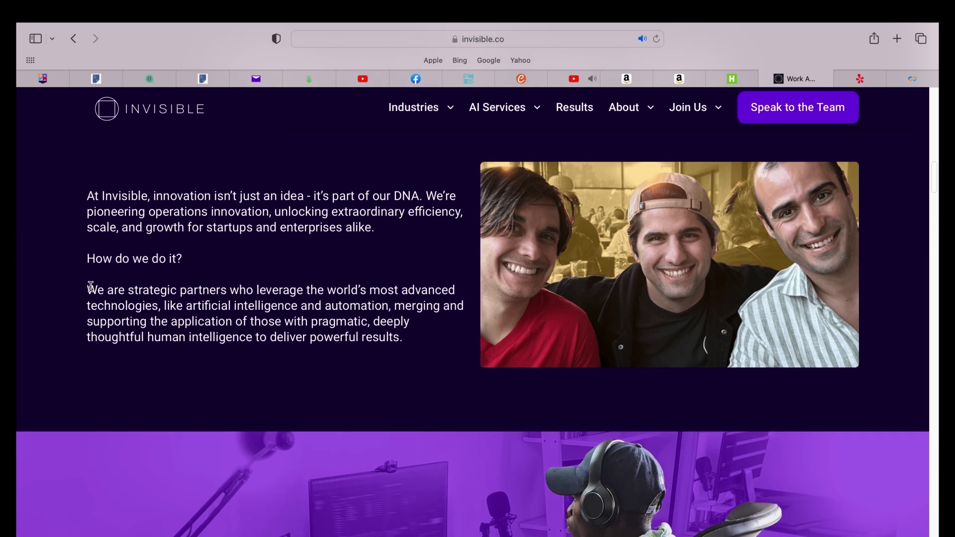
Highlight the strategic partners paragraph and the Diversity in Perspective text
mouse_move(88, 288)
left_mouse_down()
mouse_move(322, 337)
mouse_move(422, 341)
left_mouse_up()
scroll(422, 340, "down", 1)
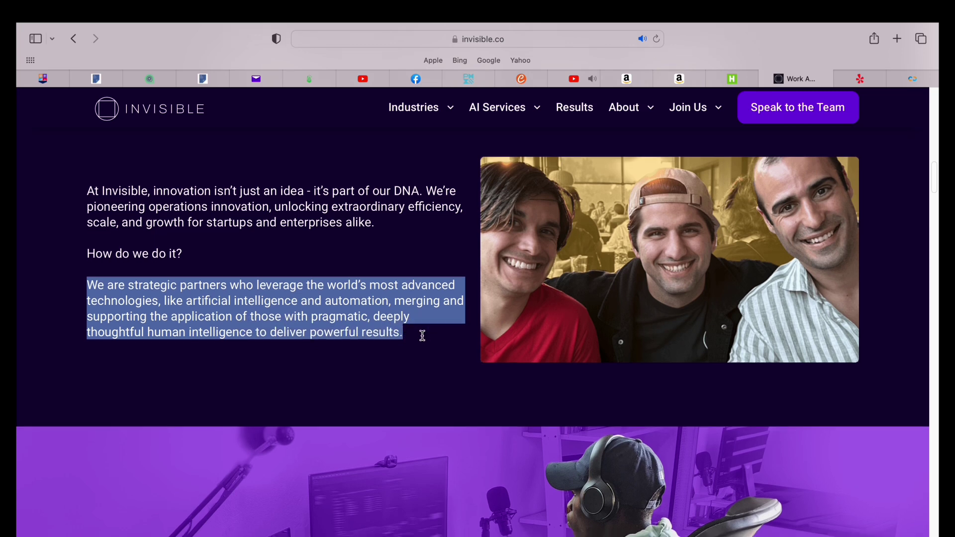
scroll(422, 336, "down", 8)
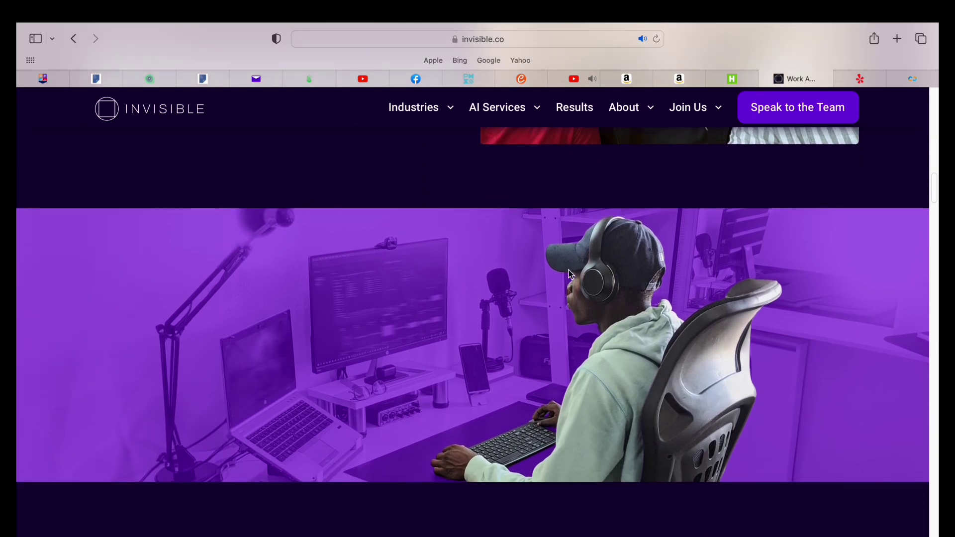
scroll(533, 308, "down", 5)
scroll(523, 317, "down", 5)
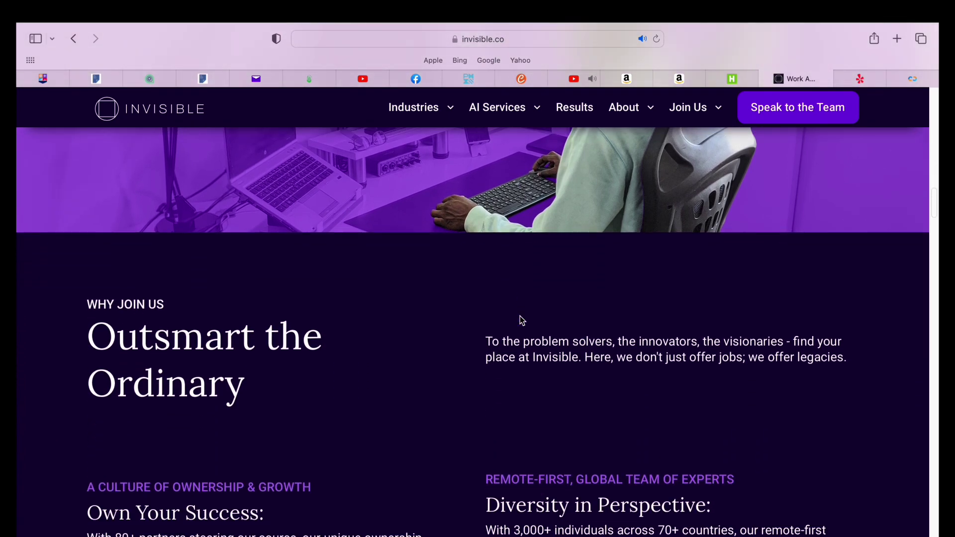
scroll(521, 318, "down", 3)
scroll(521, 319, "down", 4)
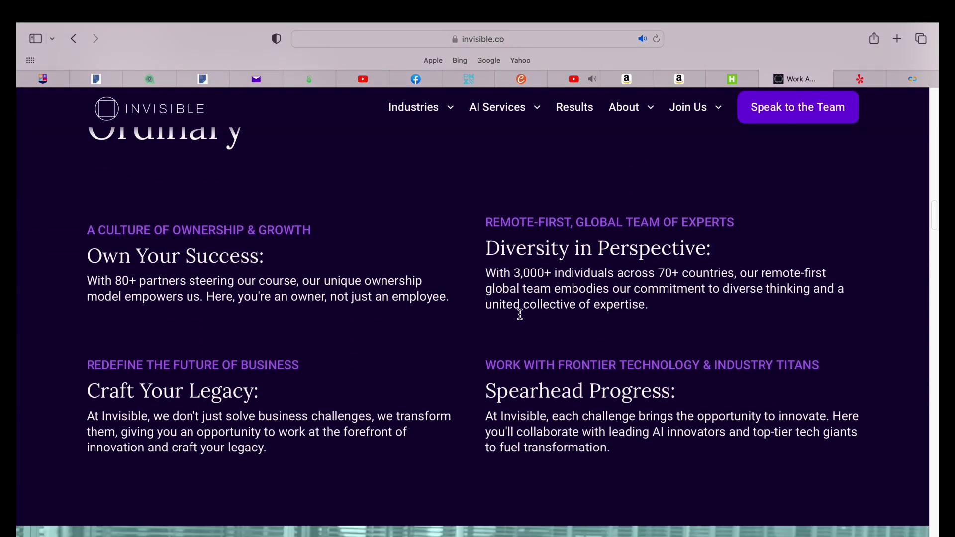
scroll(519, 314, "down", 1)
scroll(520, 314, "up", 3)
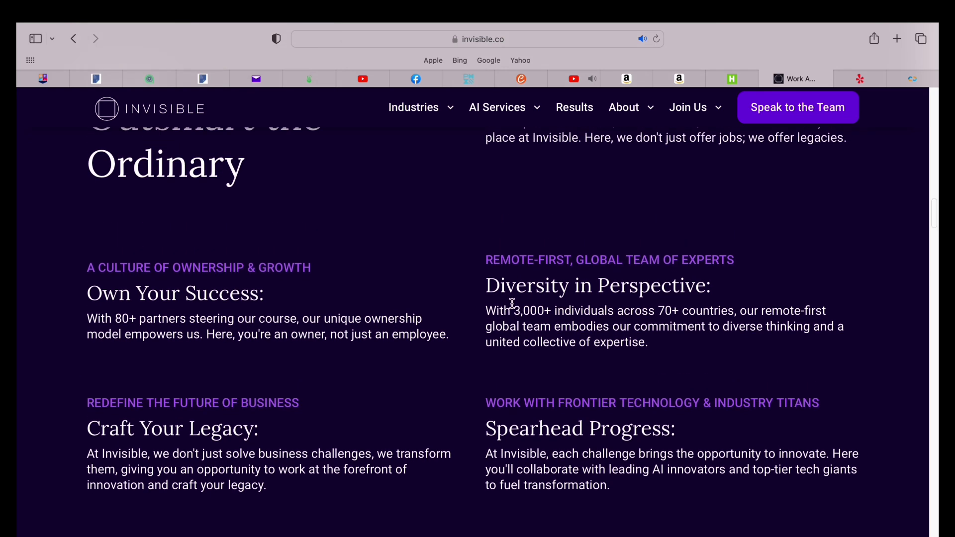
left_click_drag(487, 258, 685, 343)
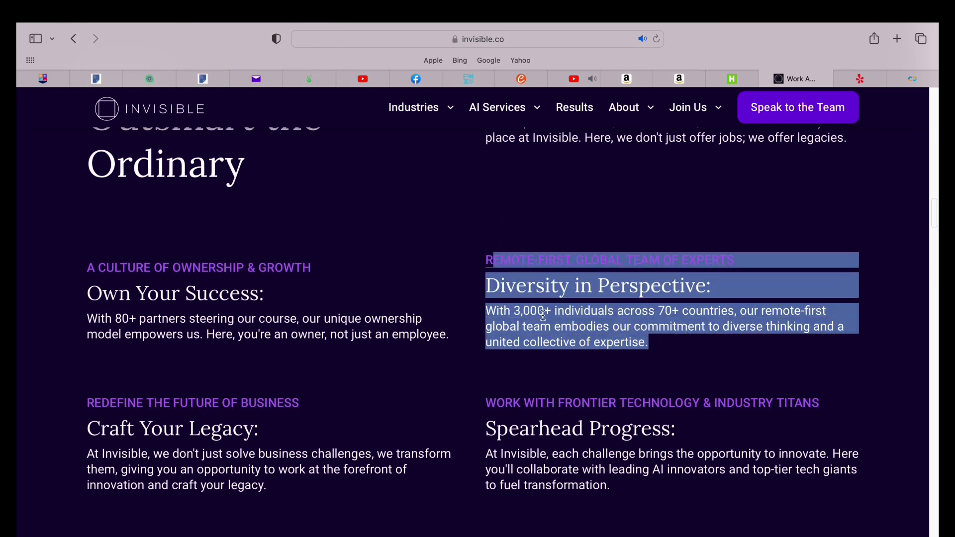
scroll(599, 323, "up", 15)
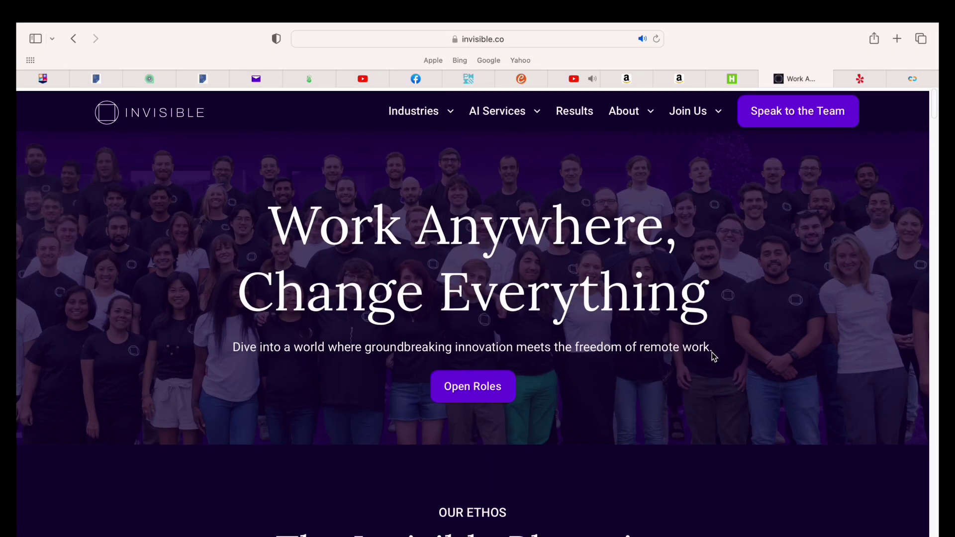
Jump from the careers banner to Invisible's list of open roles
left_click(481, 385)
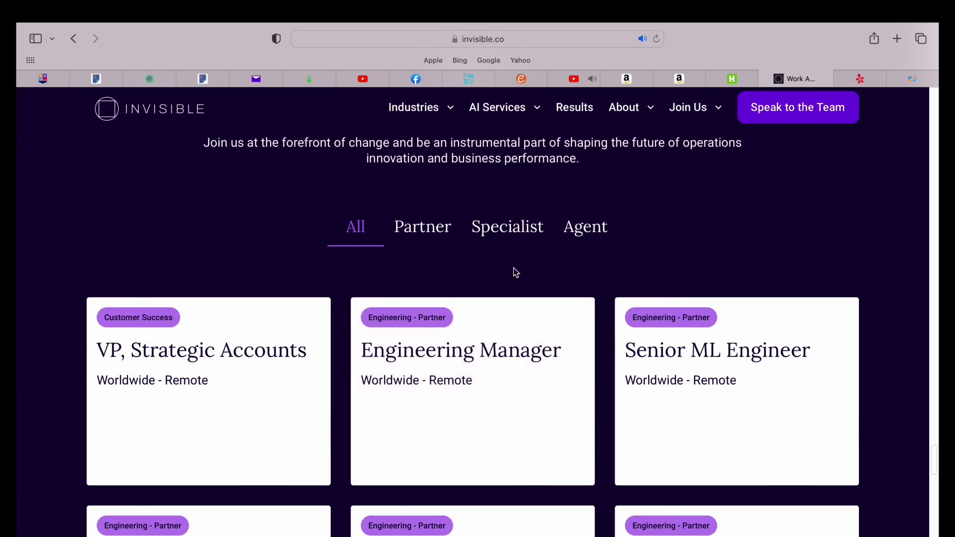
scroll(581, 247, "down", 2)
scroll(581, 247, "down", 1)
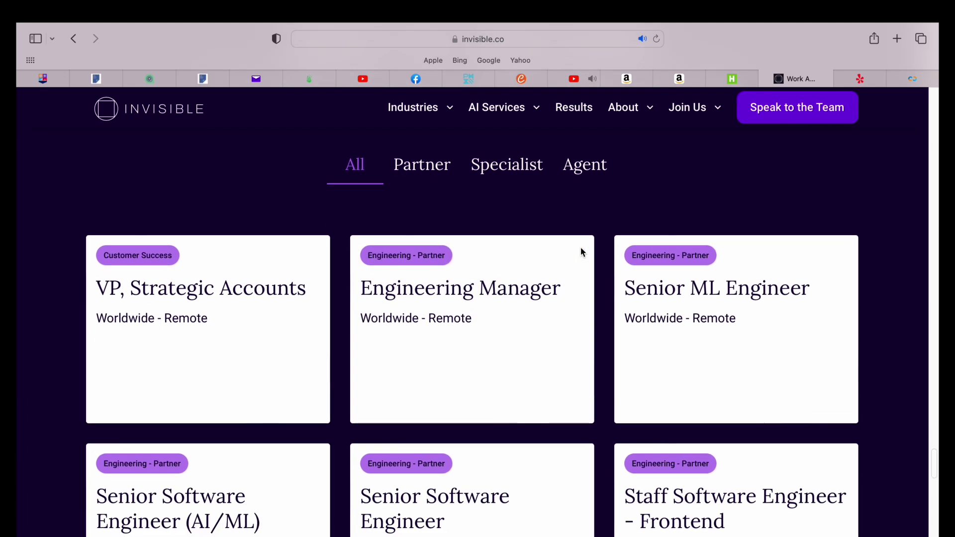
scroll(580, 247, "up", 1)
scroll(581, 248, "down", 1)
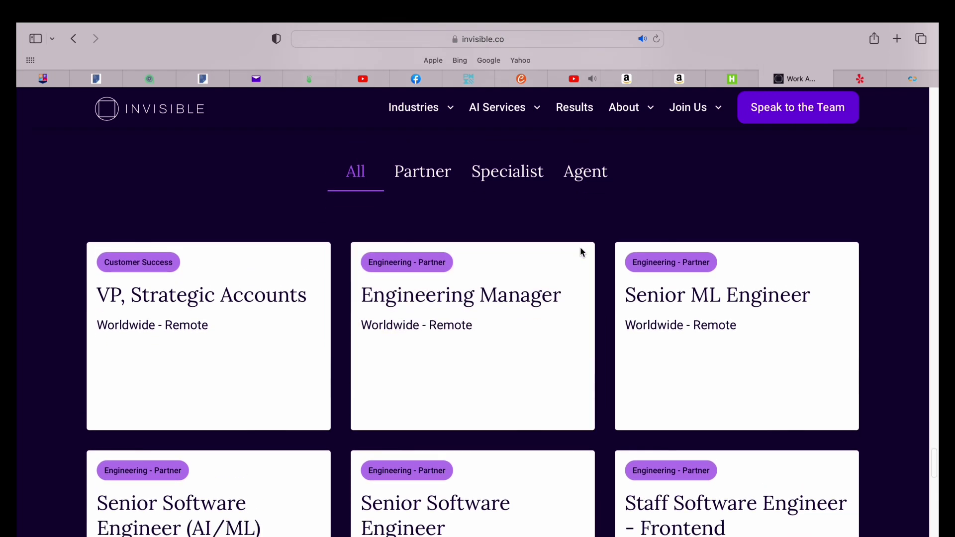
scroll(581, 246, "down", 1)
scroll(580, 247, "down", 1)
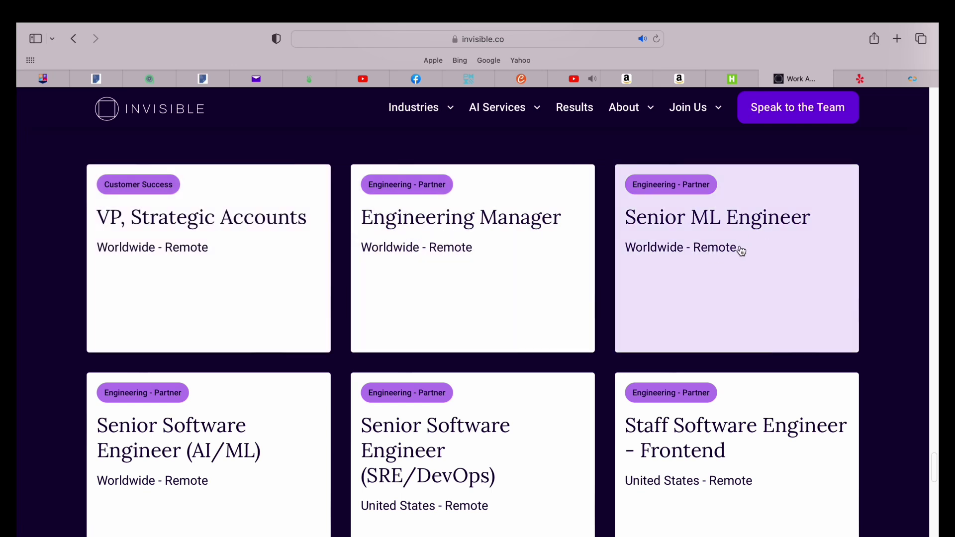
scroll(741, 250, "down", 4)
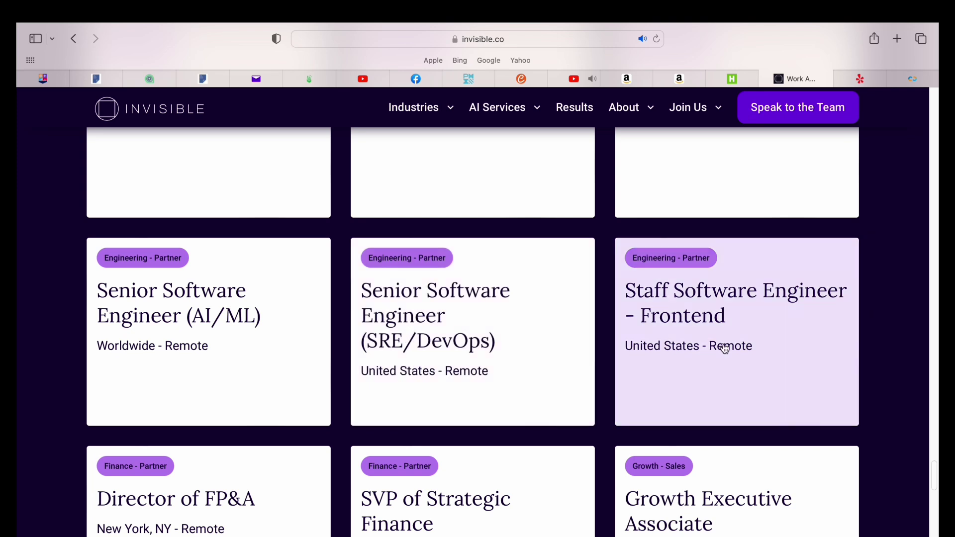
scroll(697, 349, "down", 2)
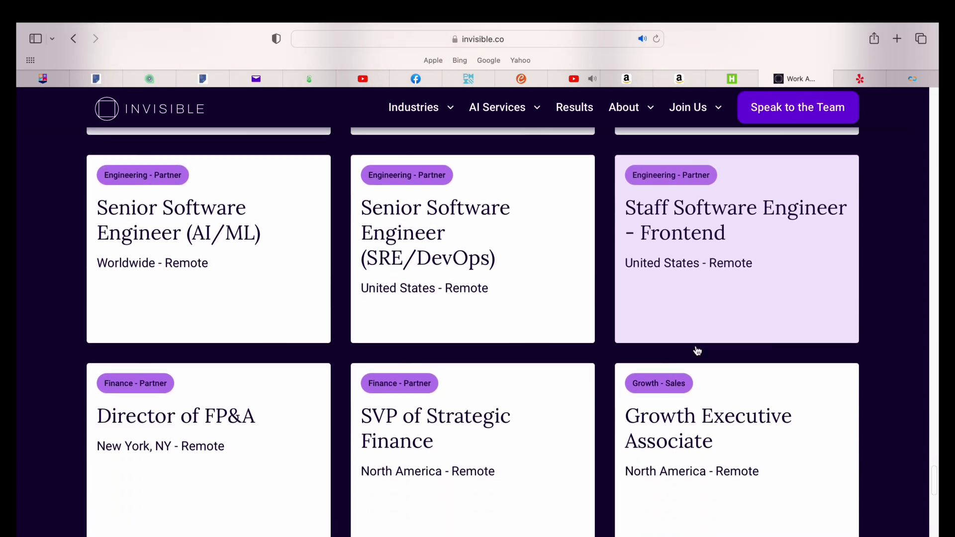
scroll(698, 349, "down", 2)
scroll(697, 349, "down", 2)
scroll(697, 349, "down", 1)
scroll(698, 349, "down", 3)
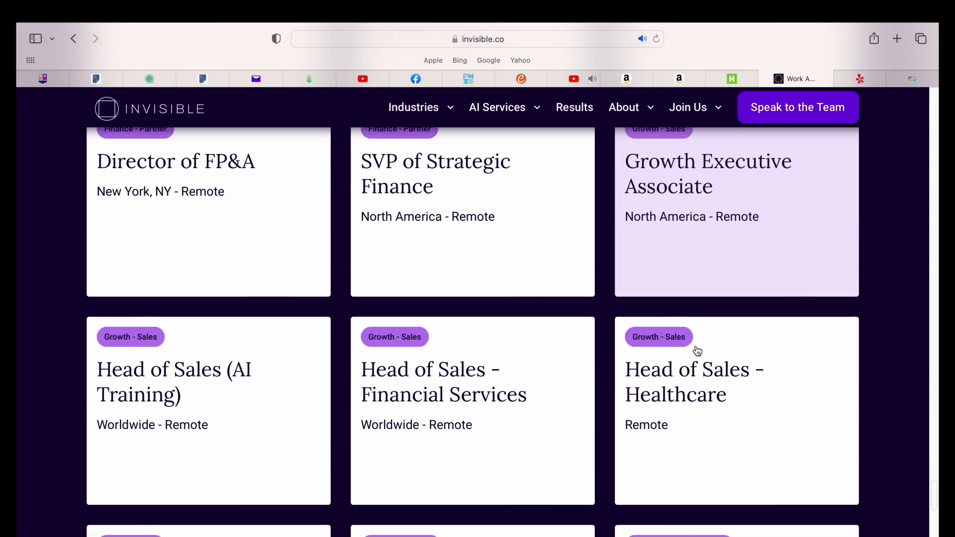
scroll(697, 349, "down", 2)
scroll(697, 349, "down", 1)
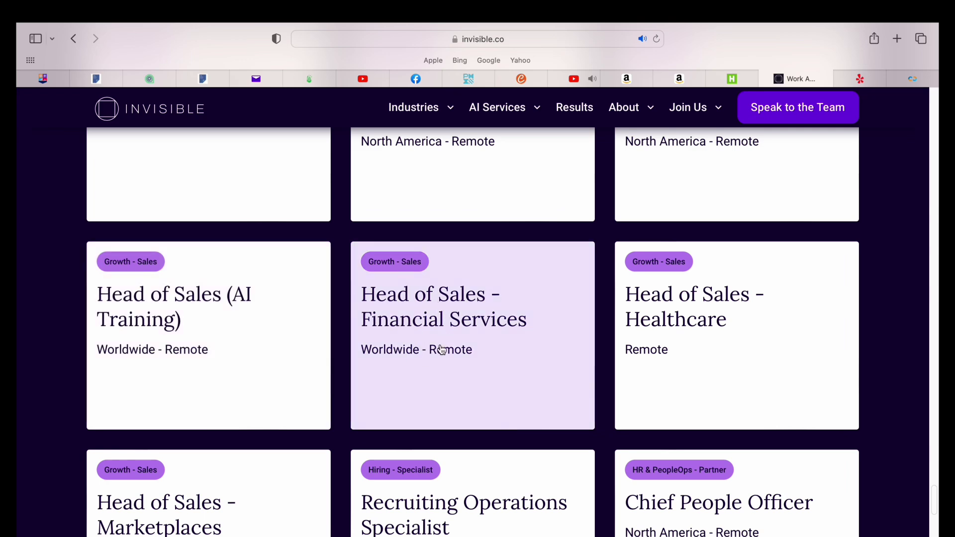
scroll(501, 380, "down", 2)
scroll(501, 379, "down", 2)
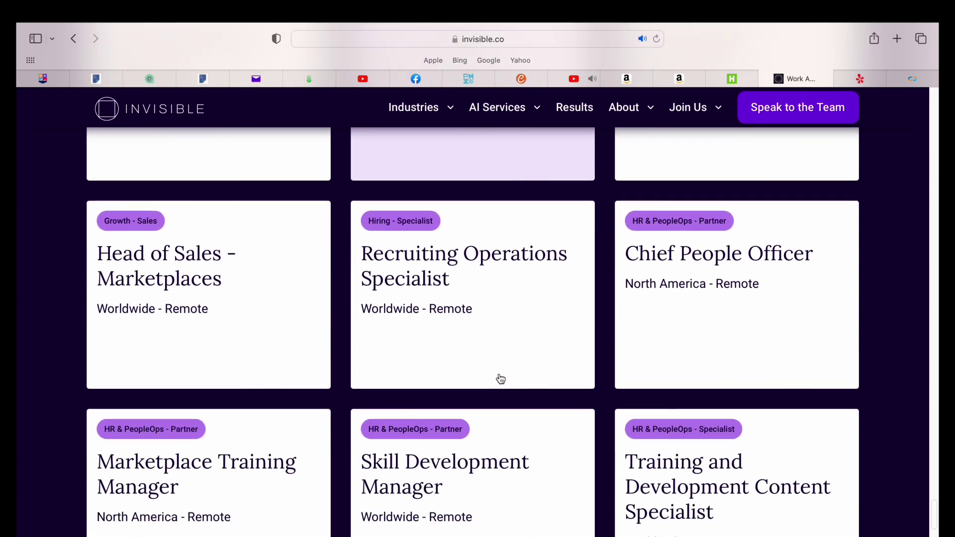
scroll(501, 380, "down", 2)
scroll(501, 379, "down", 1)
scroll(501, 379, "down", 1)
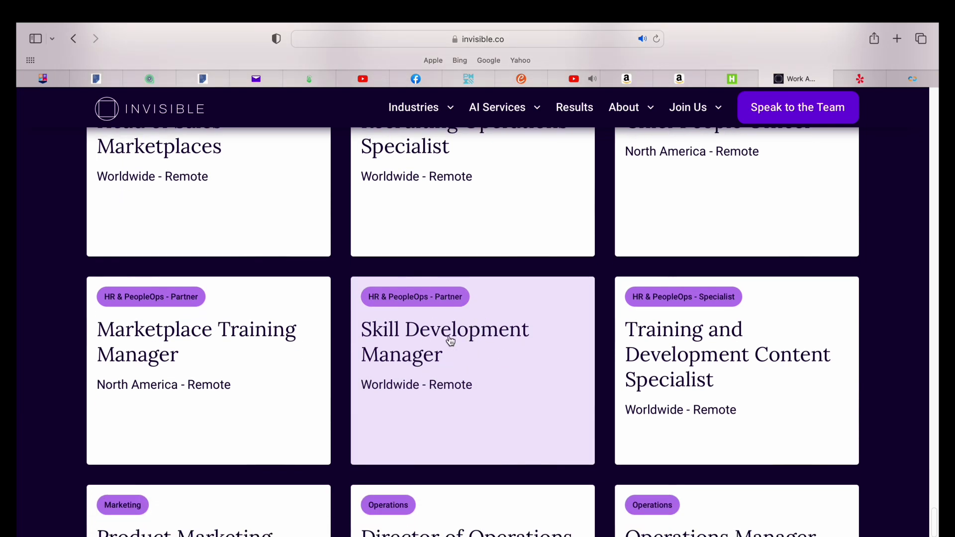
scroll(458, 343, "up", 1)
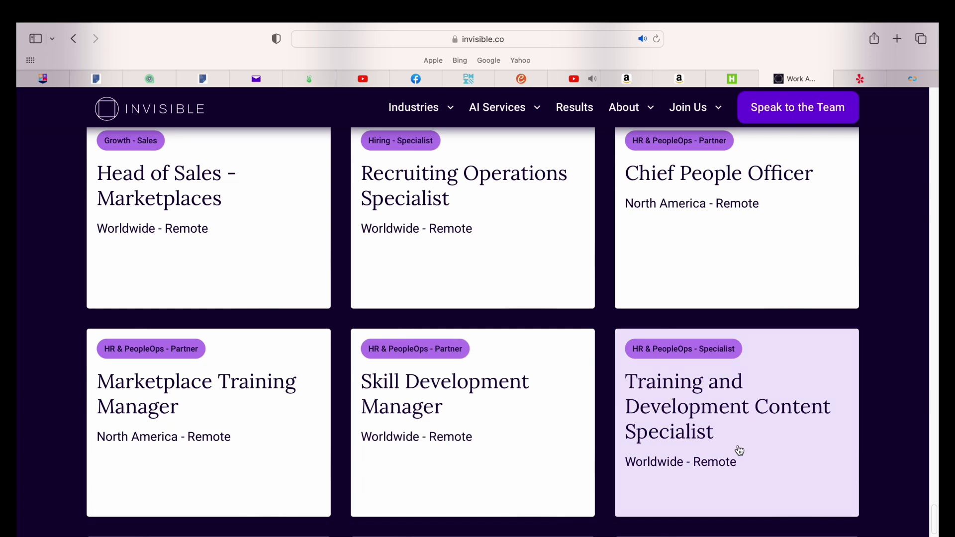
scroll(706, 439, "down", 4)
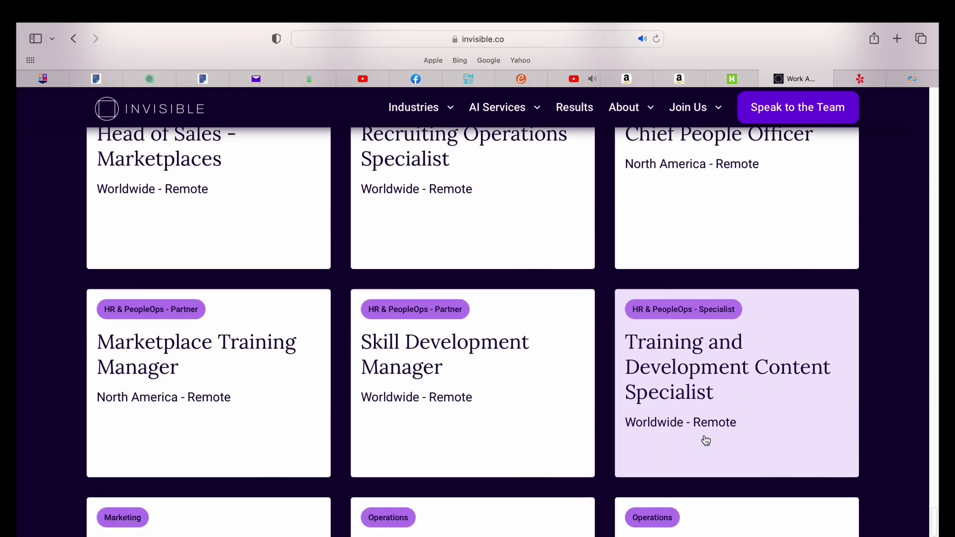
scroll(706, 437, "down", 2)
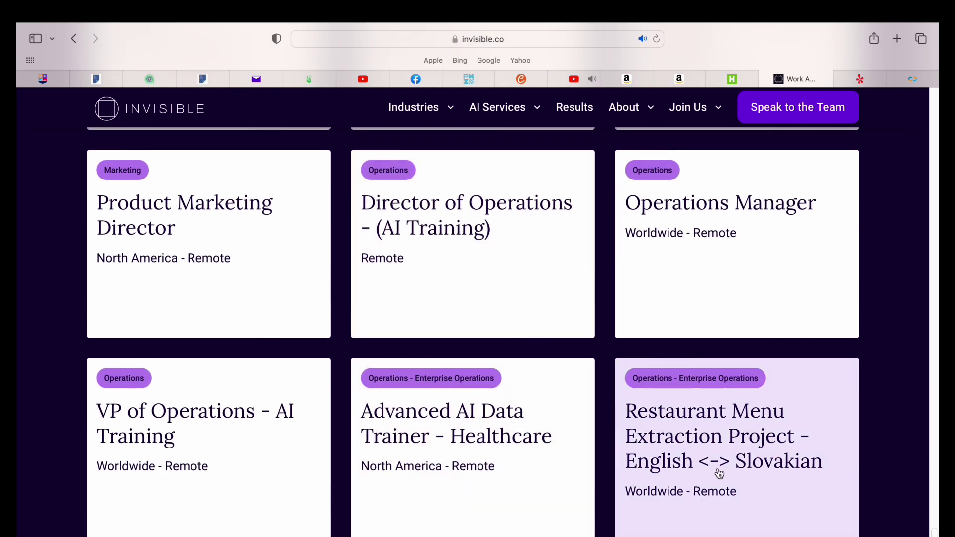
scroll(711, 465, "down", 6)
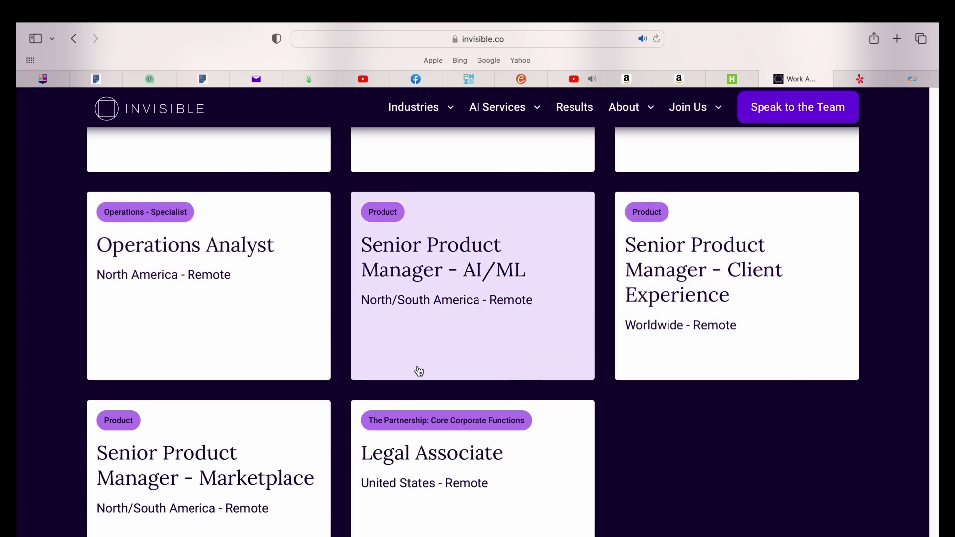
scroll(418, 374, "up", 2)
scroll(418, 374, "up", 8)
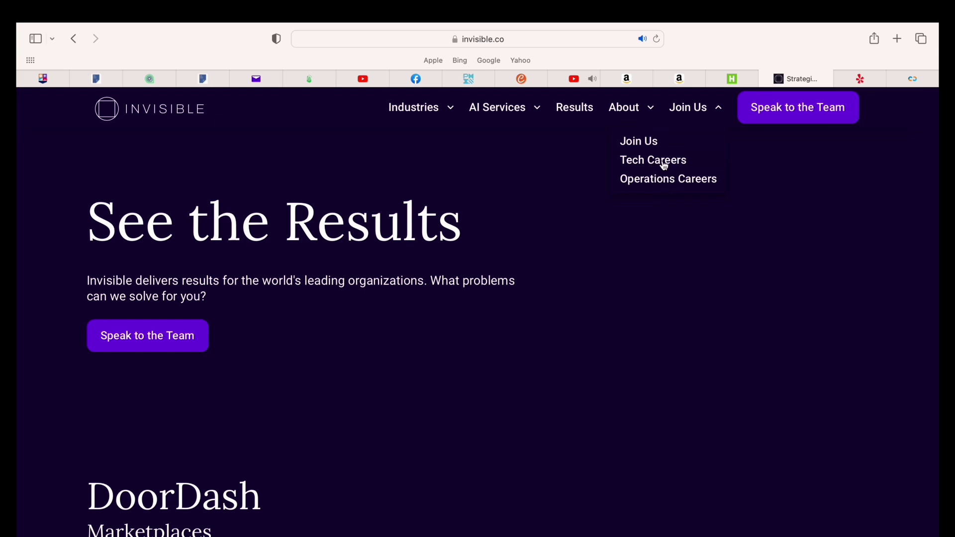
Visit the Tech Careers page, then the Get a Demo form from the Join Us menu
left_click(653, 160)
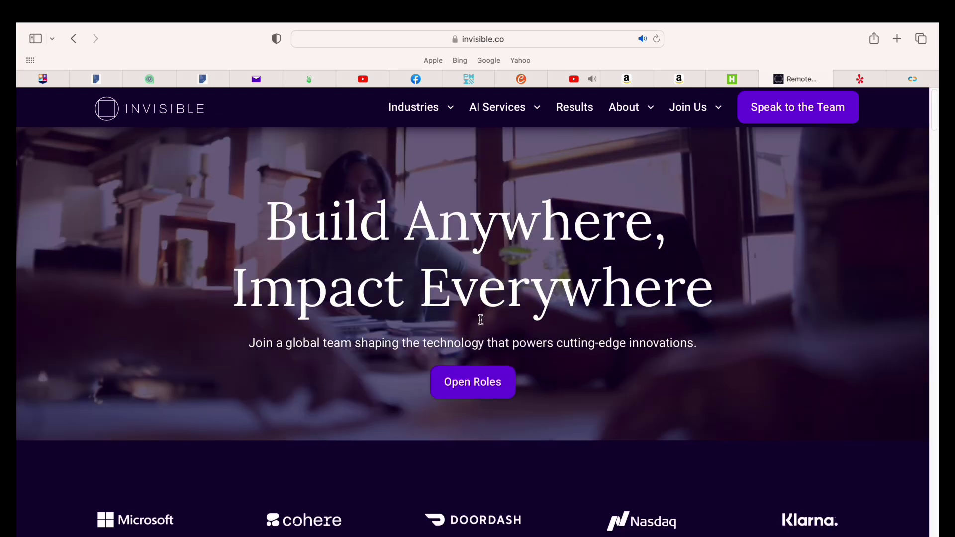
scroll(522, 286, "down", 8)
scroll(477, 321, "down", 1)
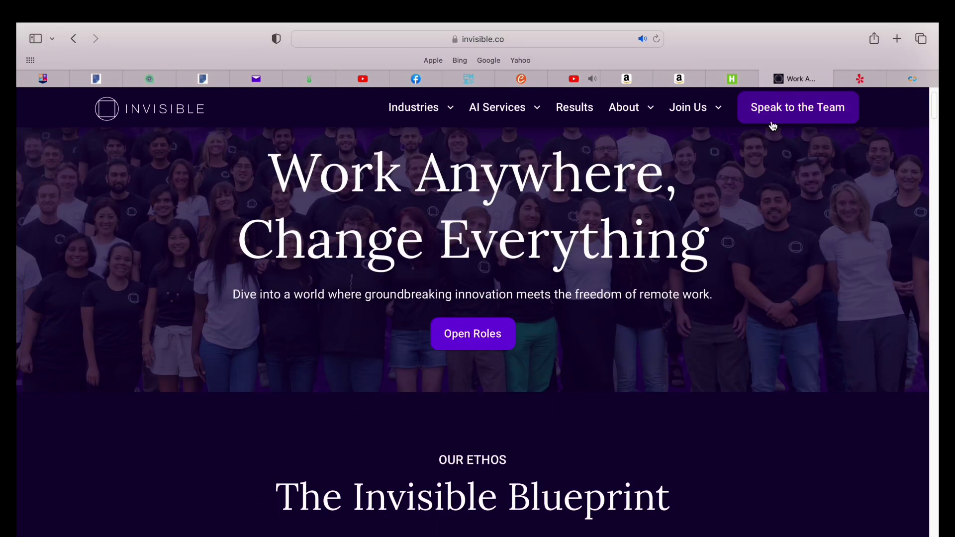
left_click(688, 107)
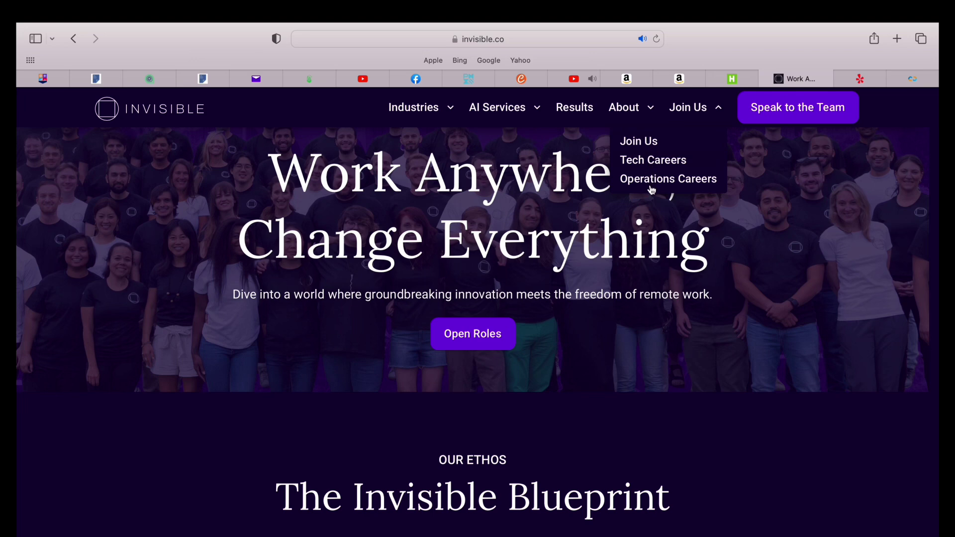
left_click(810, 115)
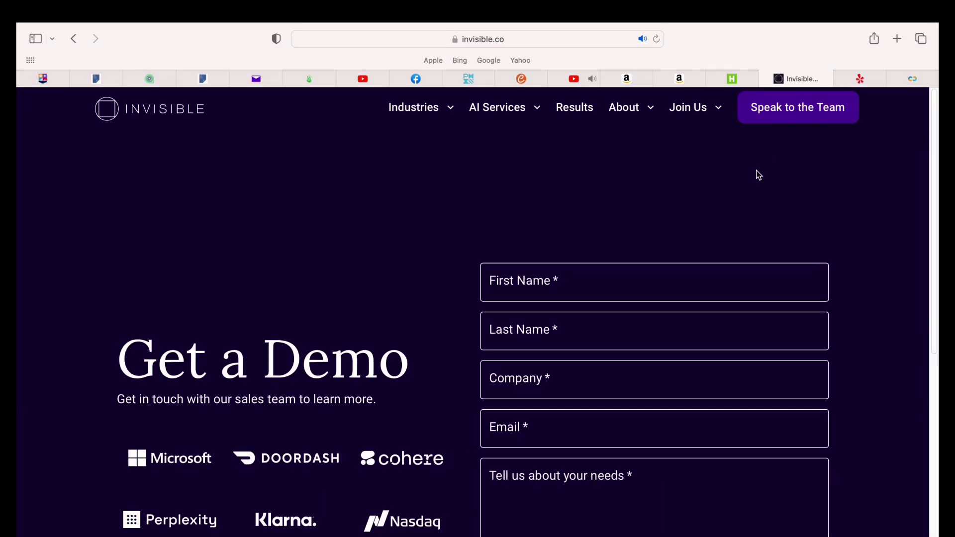
scroll(600, 314, "down", 3)
scroll(601, 313, "down", 2)
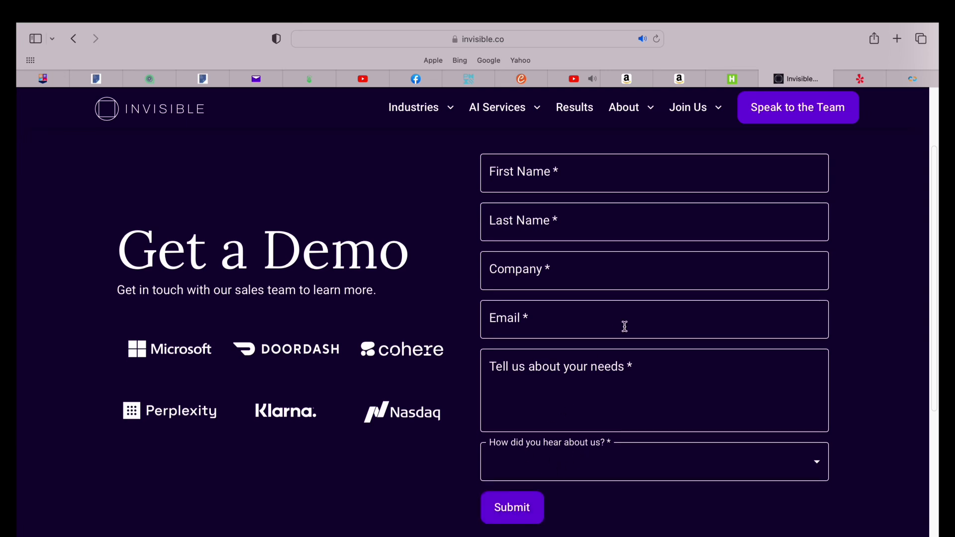
scroll(625, 326, "up", 2)
scroll(625, 327, "up", 3)
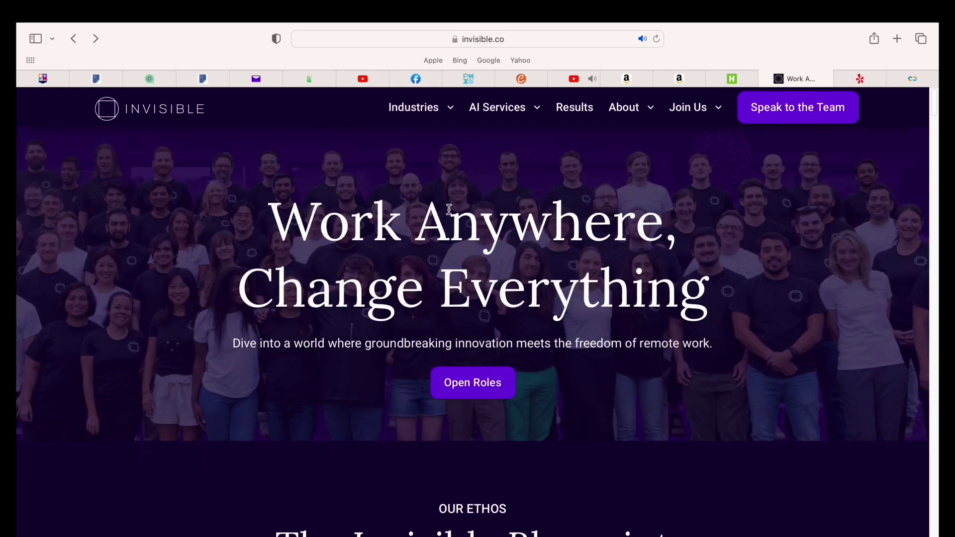
scroll(449, 210, "down", 5)
scroll(449, 210, "up", 5)
Switch to the nethermind.io open roles tab
left_click(866, 79)
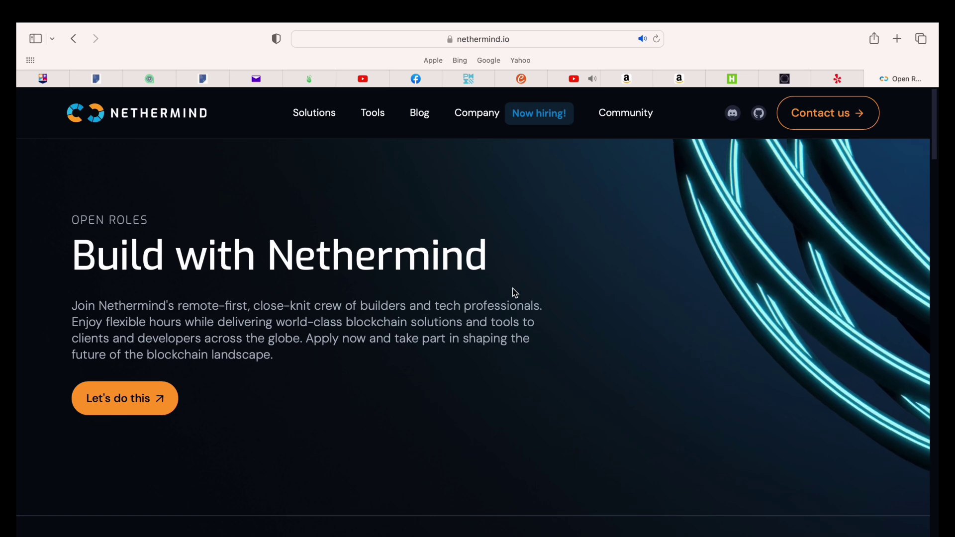
scroll(513, 293, "down", 4)
scroll(512, 293, "up", 4)
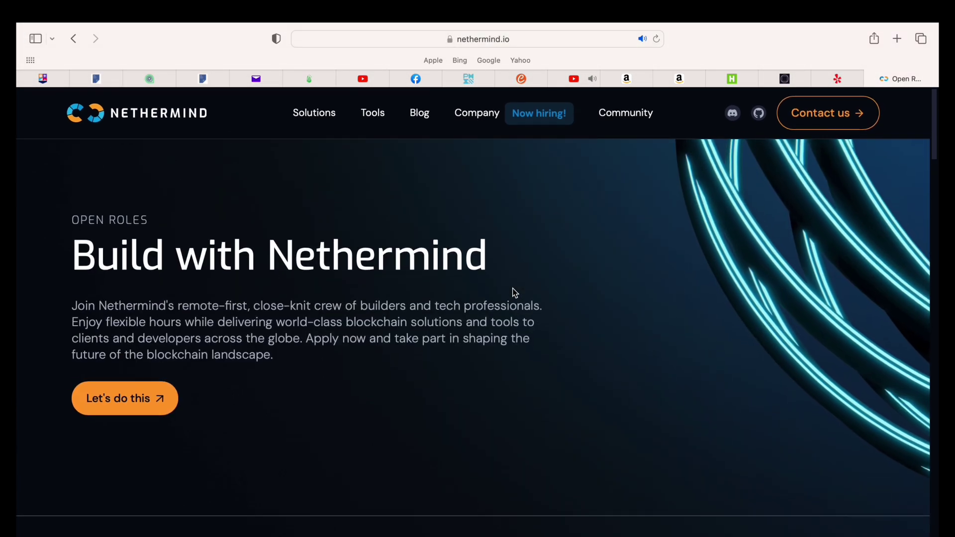
scroll(510, 271, "down", 2)
scroll(510, 271, "down", 6)
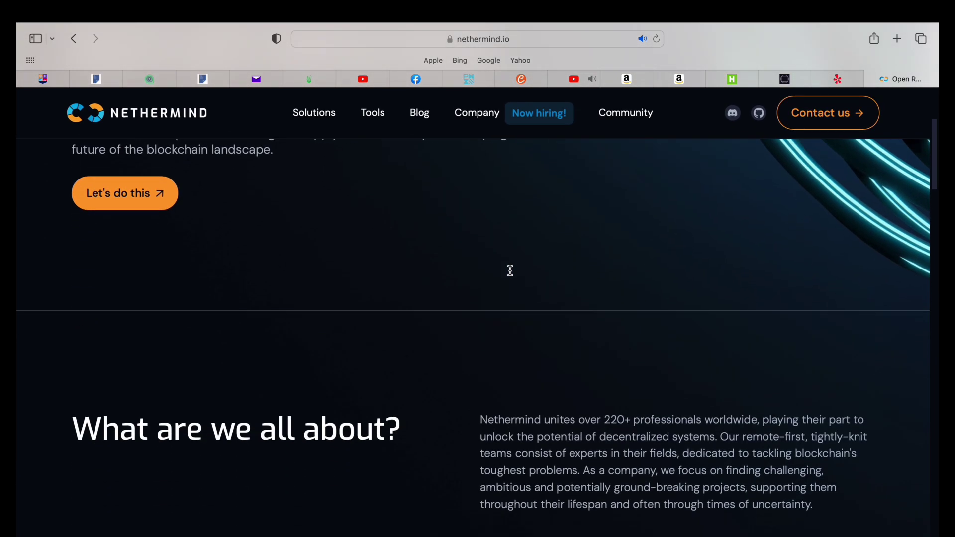
scroll(510, 271, "down", 5)
scroll(510, 271, "down", 2)
scroll(510, 270, "up", 1)
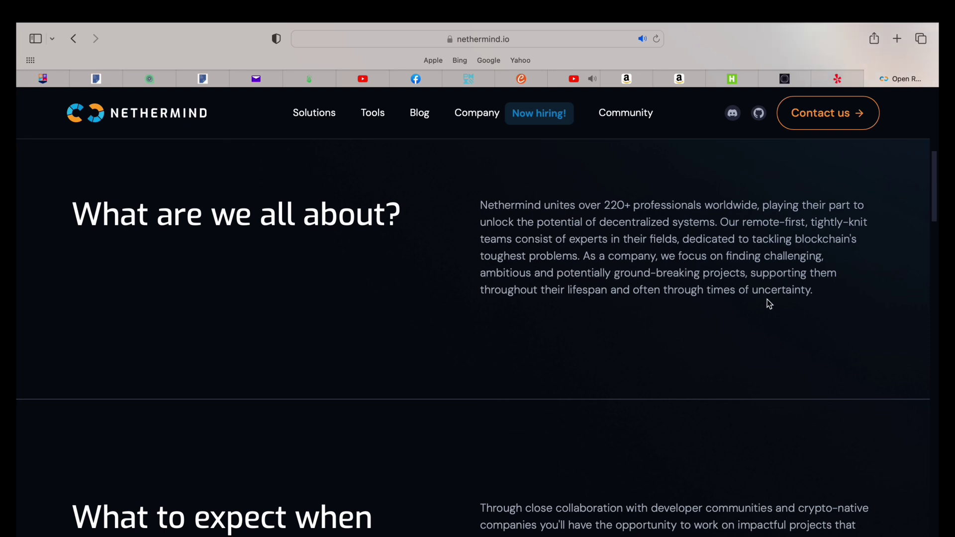
scroll(726, 283, "down", 5)
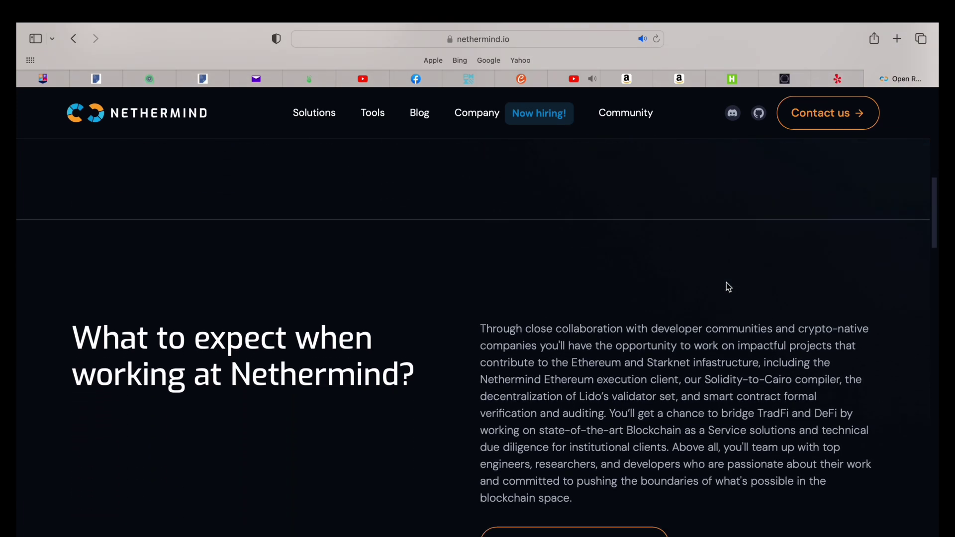
scroll(726, 283, "down", 5)
scroll(726, 286, "down", 2)
scroll(726, 286, "up", 5)
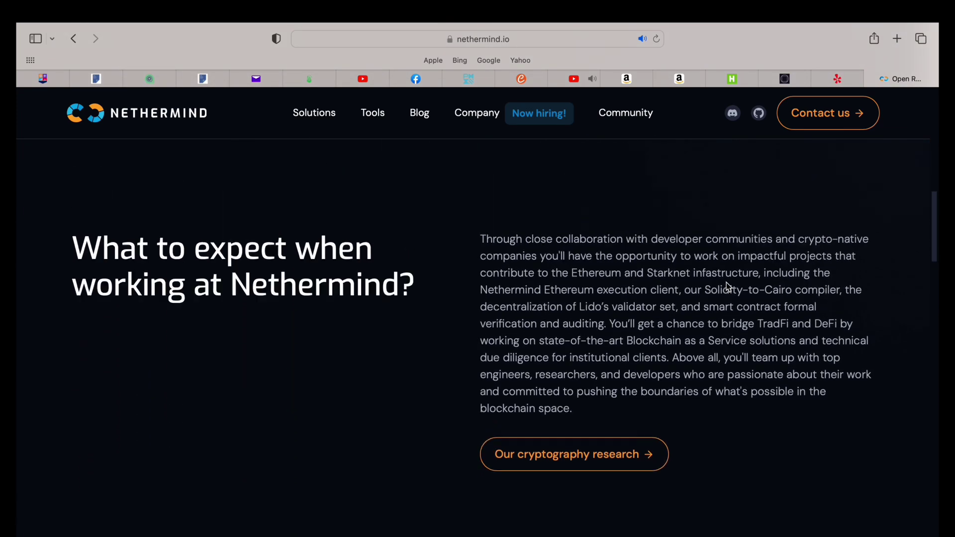
scroll(726, 286, "up", 10)
scroll(726, 285, "up", 5)
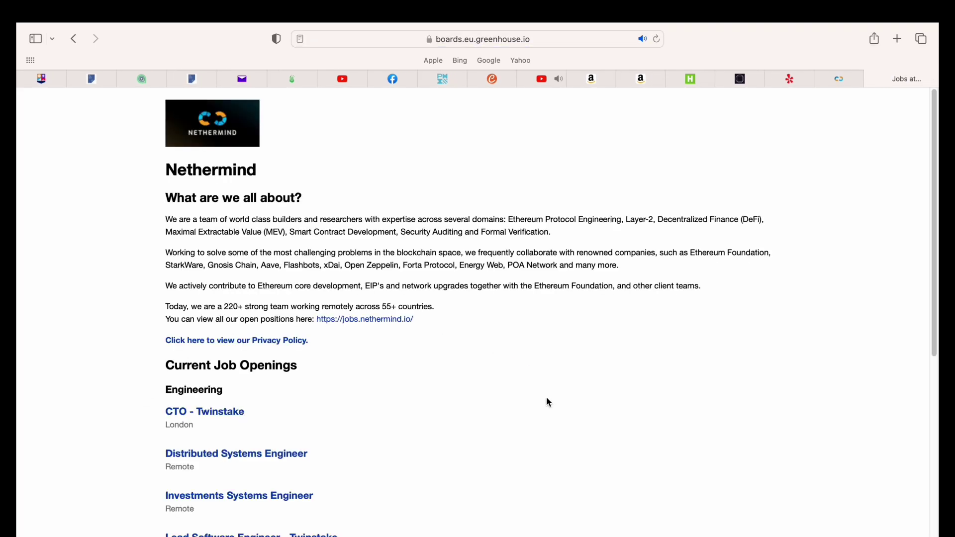
scroll(546, 396, "down", 2)
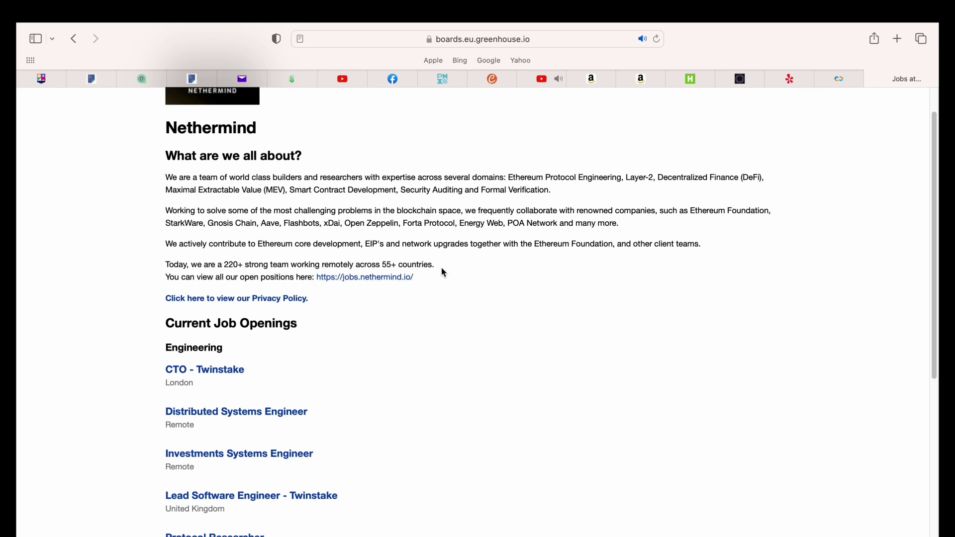
Select, then deselect, the lines about Nethermind's team size and open positions
left_click_drag(160, 261, 447, 285)
left_click(458, 312)
scroll(370, 284, "down", 5)
scroll(368, 284, "down", 3)
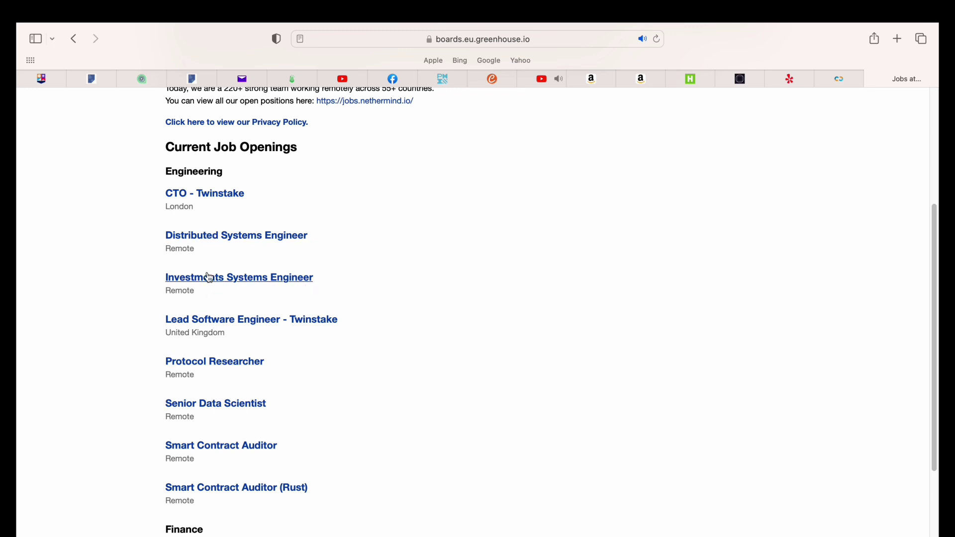
scroll(224, 299, "down", 2)
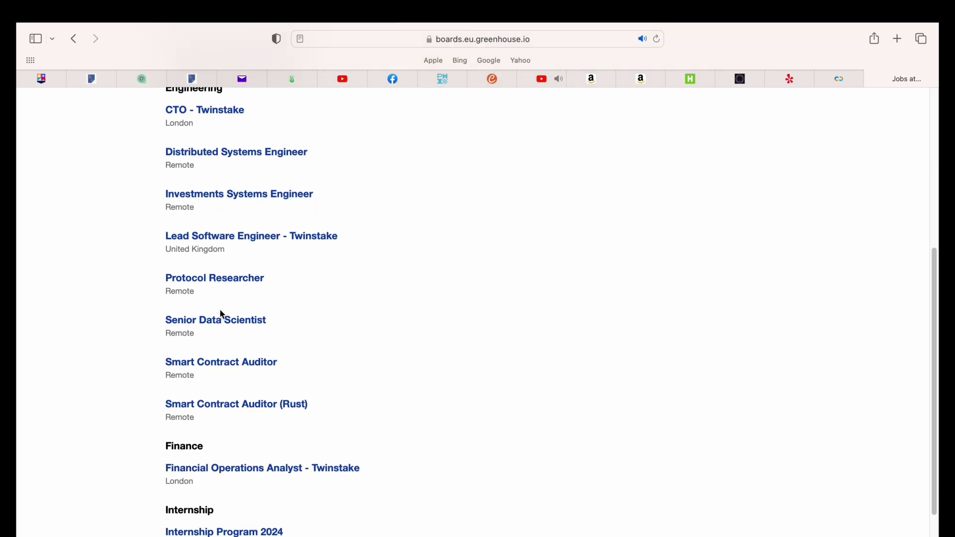
scroll(221, 310, "down", 2)
scroll(221, 310, "down", 1)
scroll(221, 312, "down", 2)
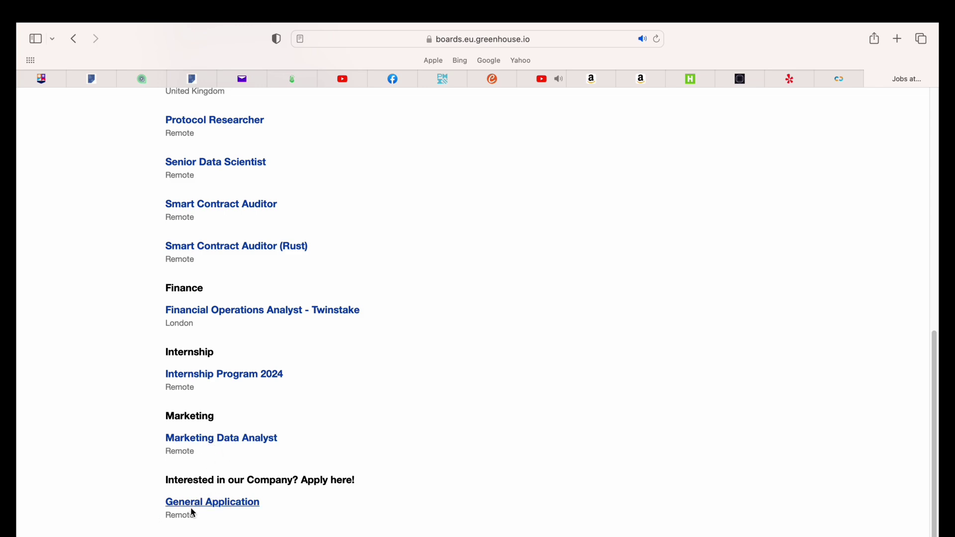
scroll(218, 340, "up", 3)
scroll(218, 340, "up", 6)
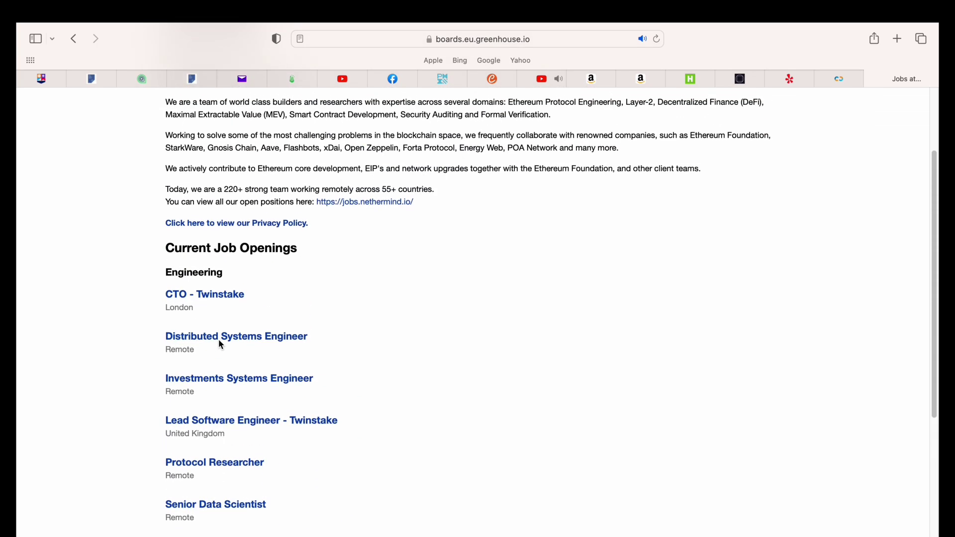
scroll(218, 340, "down", 1)
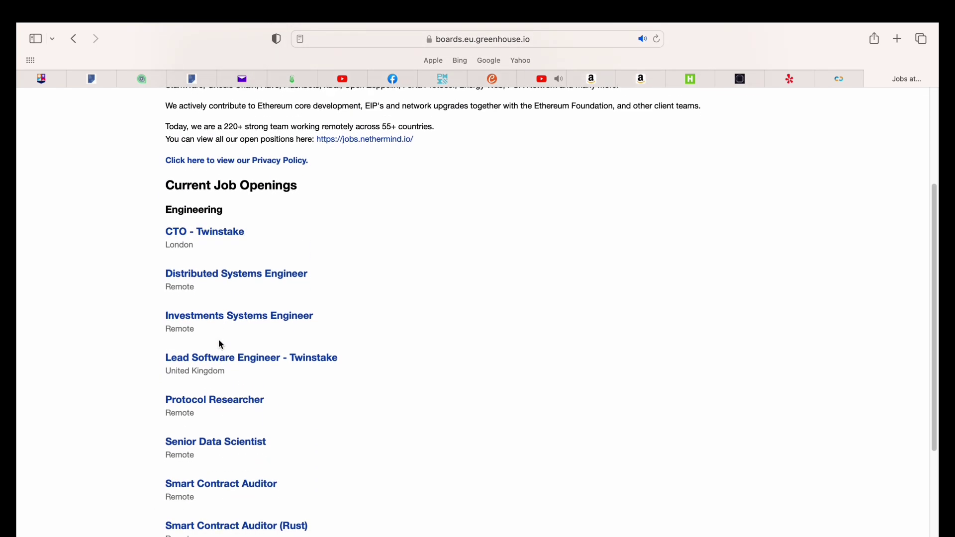
Open the Distributed Systems Engineer posting, highlighting its Skills and perks lists while reading
left_click(198, 269)
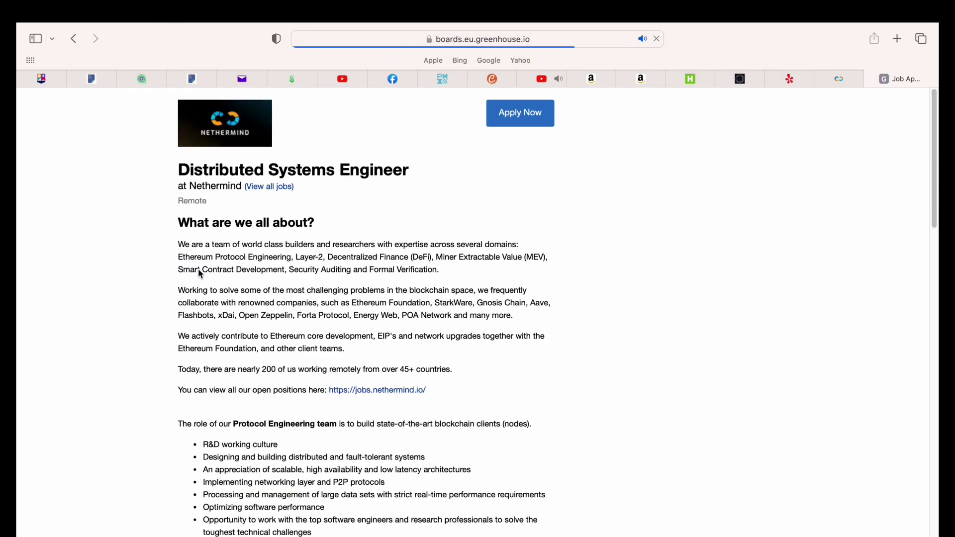
scroll(470, 285, "down", 3)
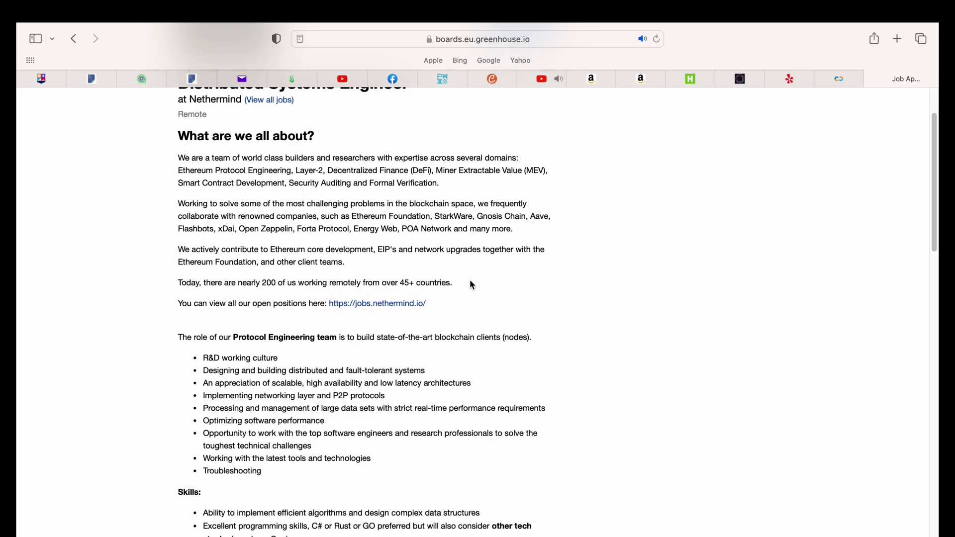
scroll(470, 285, "down", 3)
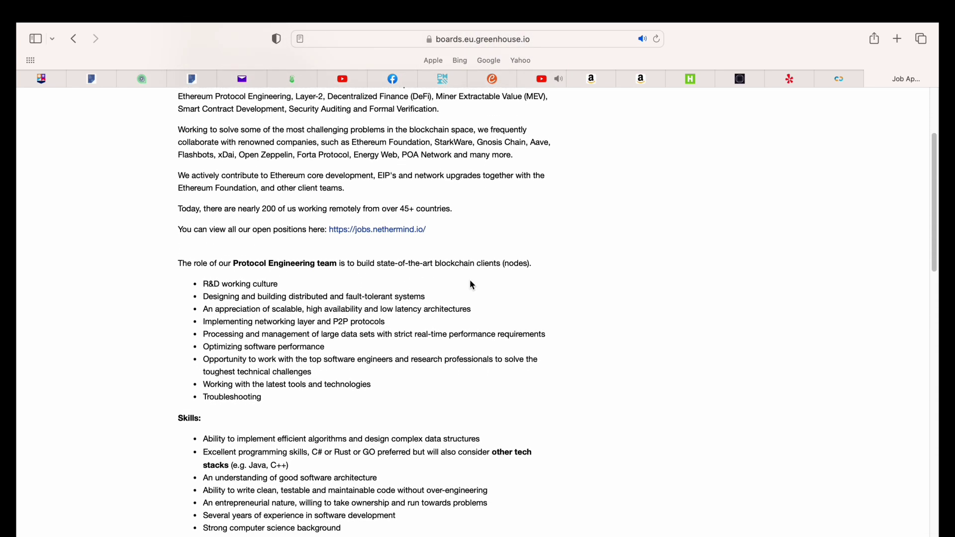
scroll(471, 284, "down", 5)
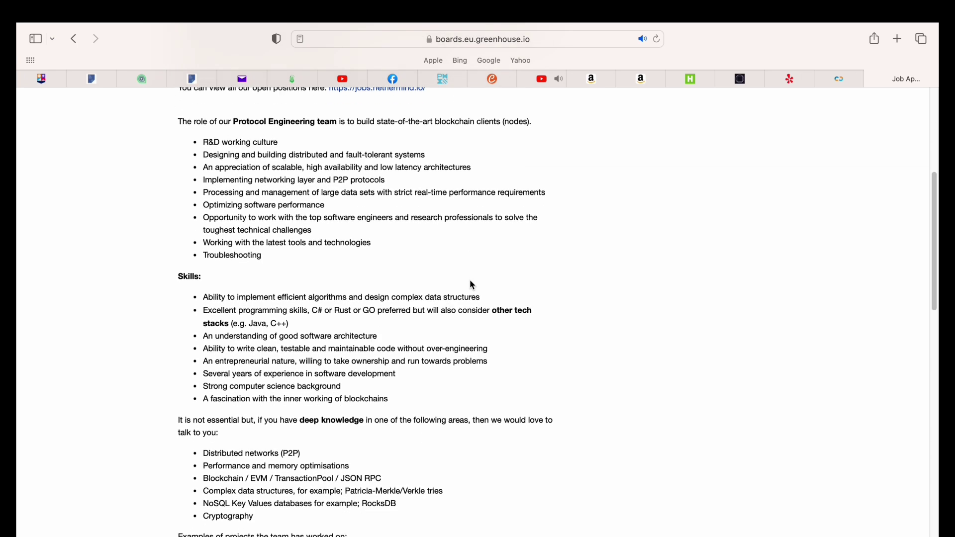
scroll(470, 284, "down", 2)
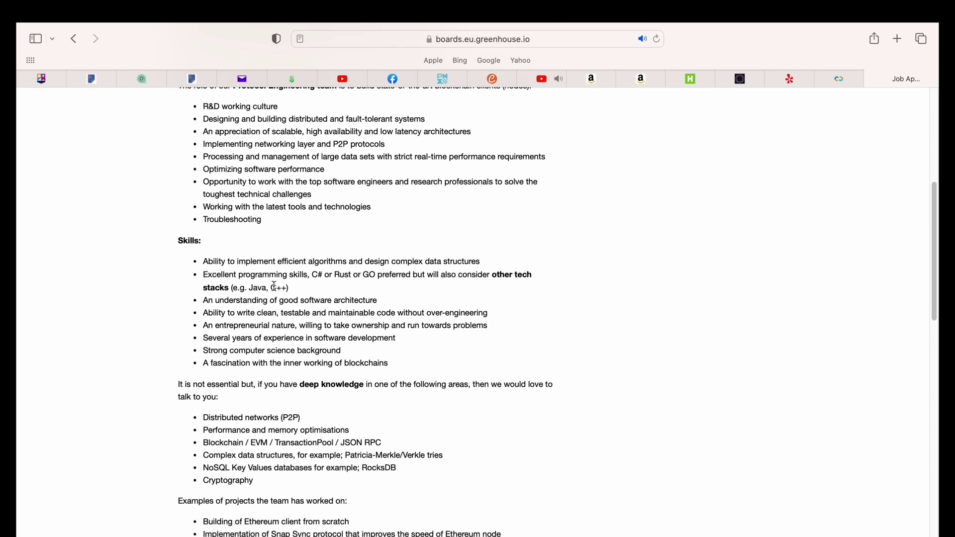
left_click_drag(211, 261, 436, 398)
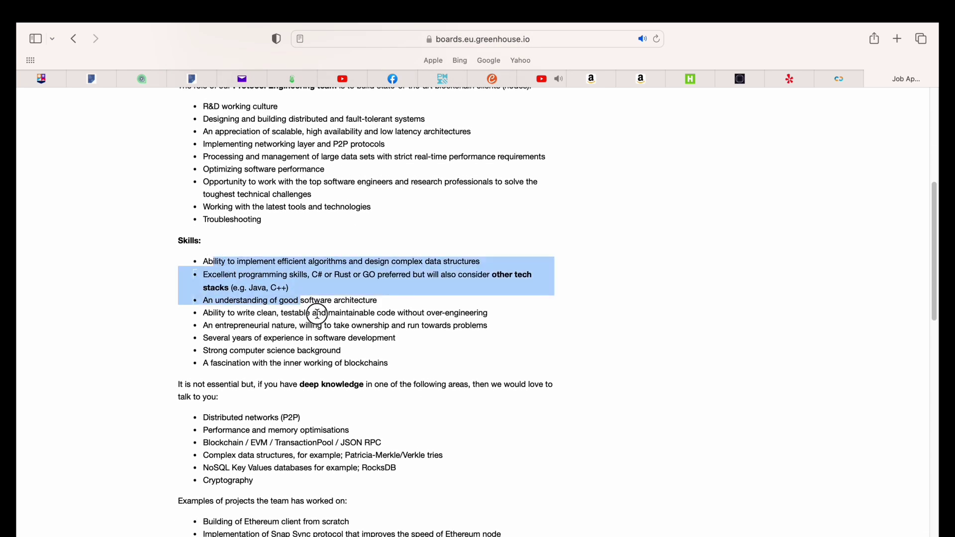
left_click(409, 413)
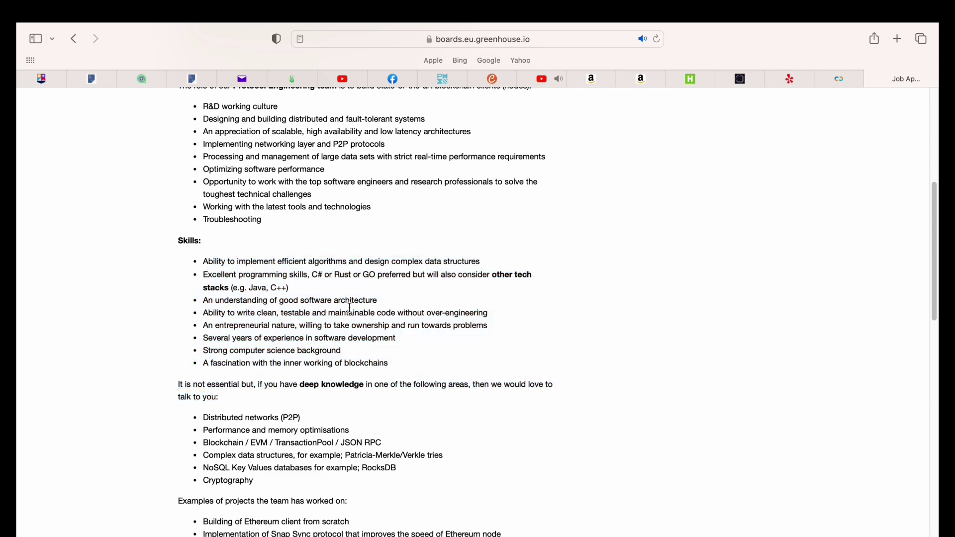
scroll(357, 310, "down", 4)
scroll(357, 310, "down", 1)
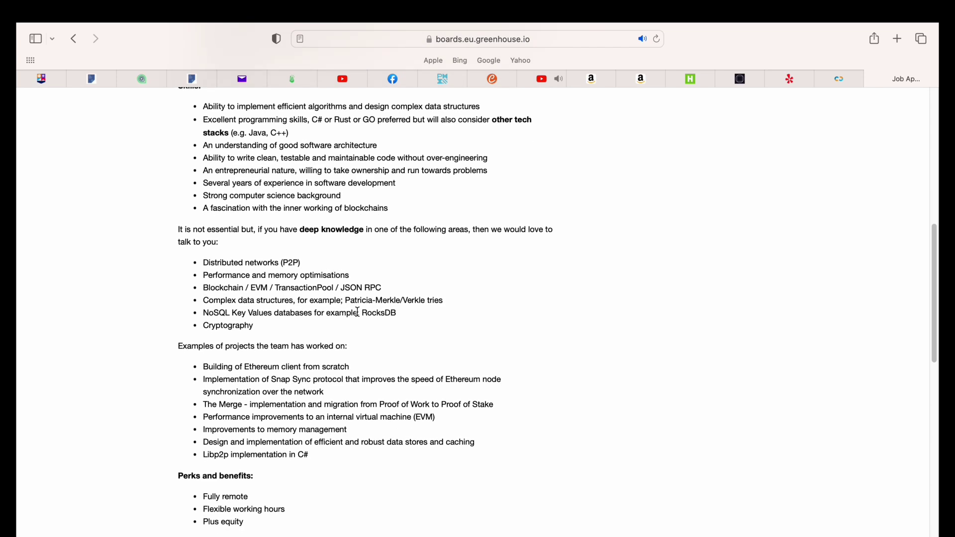
scroll(357, 311, "down", 3)
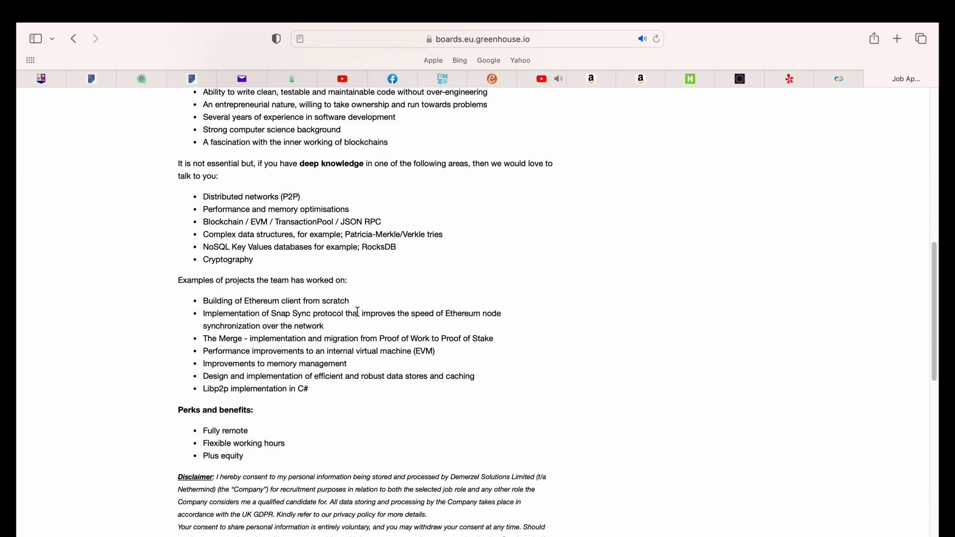
scroll(357, 315, "down", 2)
scroll(351, 312, "down", 1)
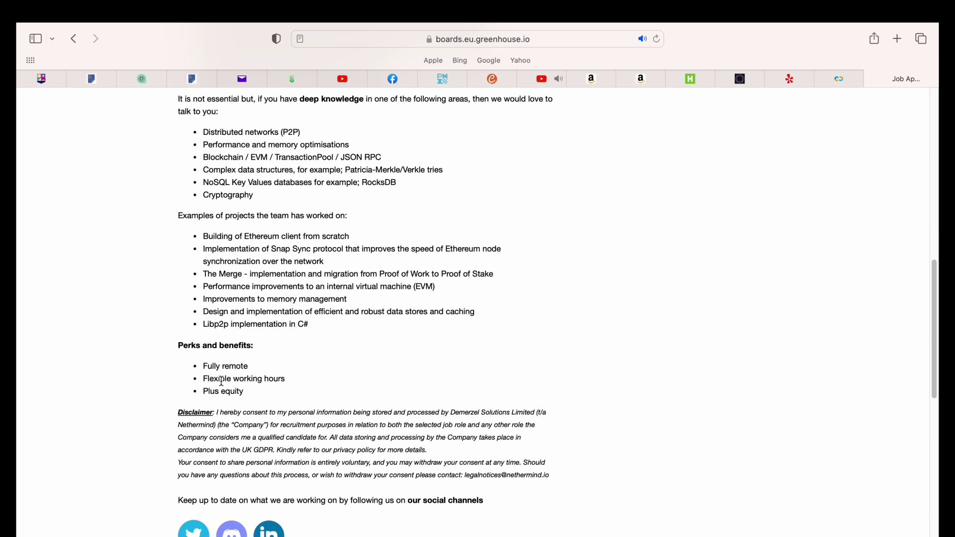
left_click_drag(203, 363, 247, 392)
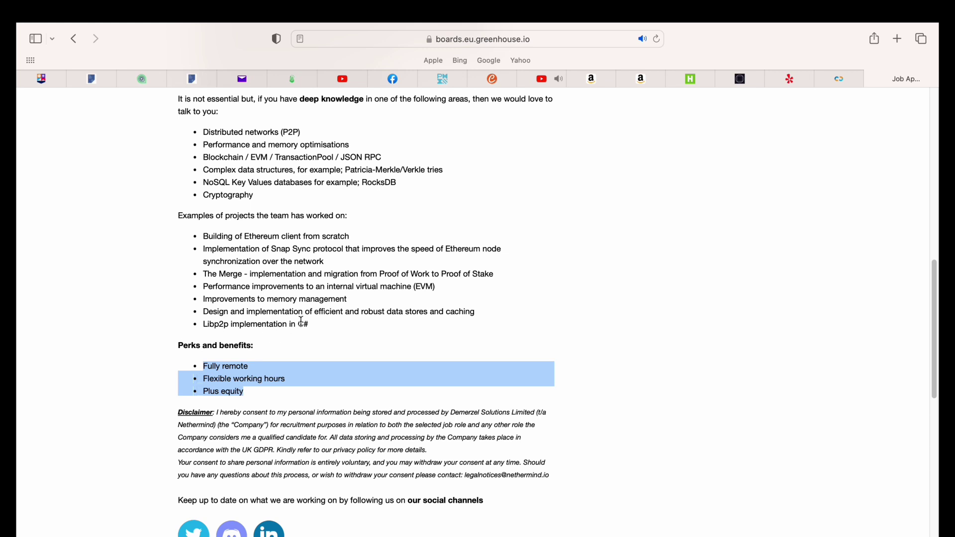
left_click(293, 352)
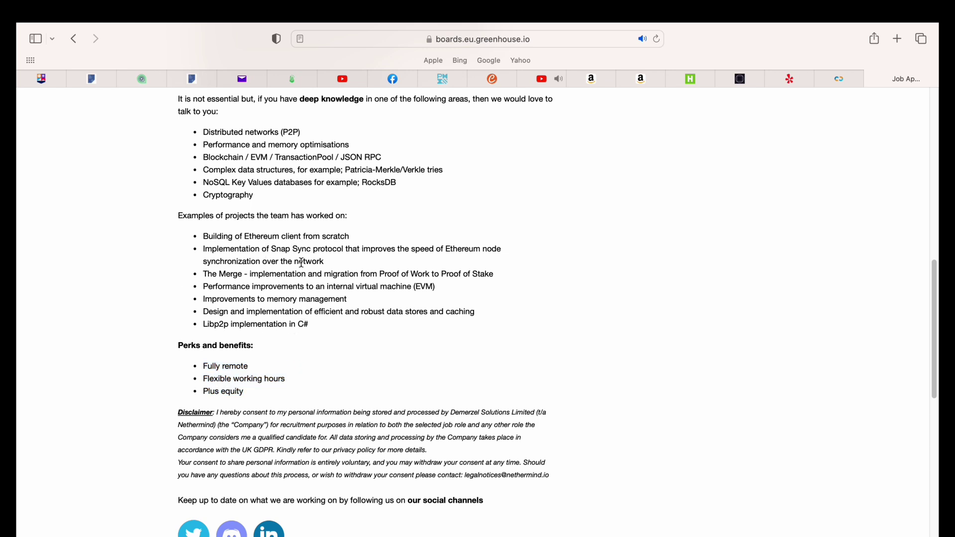
scroll(350, 266, "up", 3)
scroll(350, 267, "up", 3)
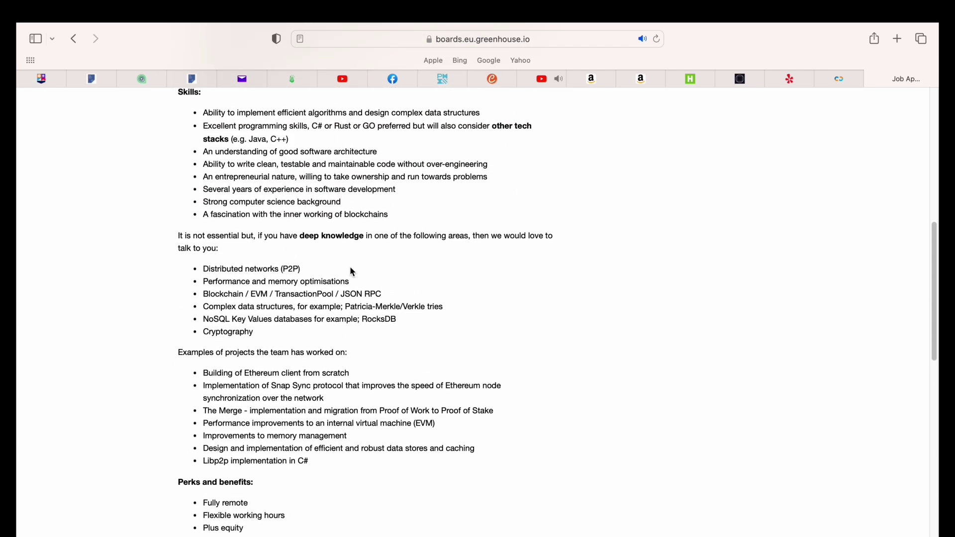
scroll(350, 267, "up", 3)
scroll(350, 266, "up", 3)
scroll(350, 267, "up", 3)
scroll(350, 267, "up", 3)
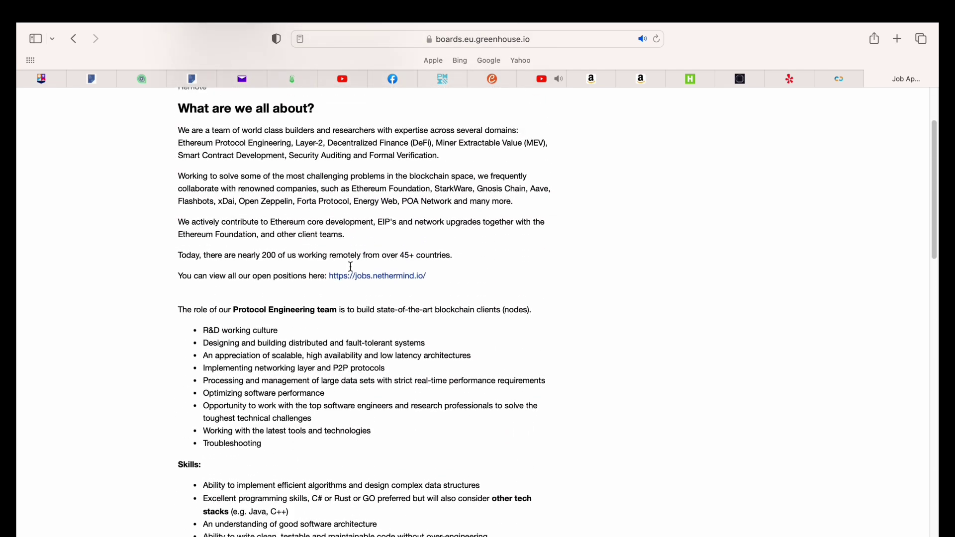
scroll(350, 267, "up", 3)
scroll(350, 266, "up", 3)
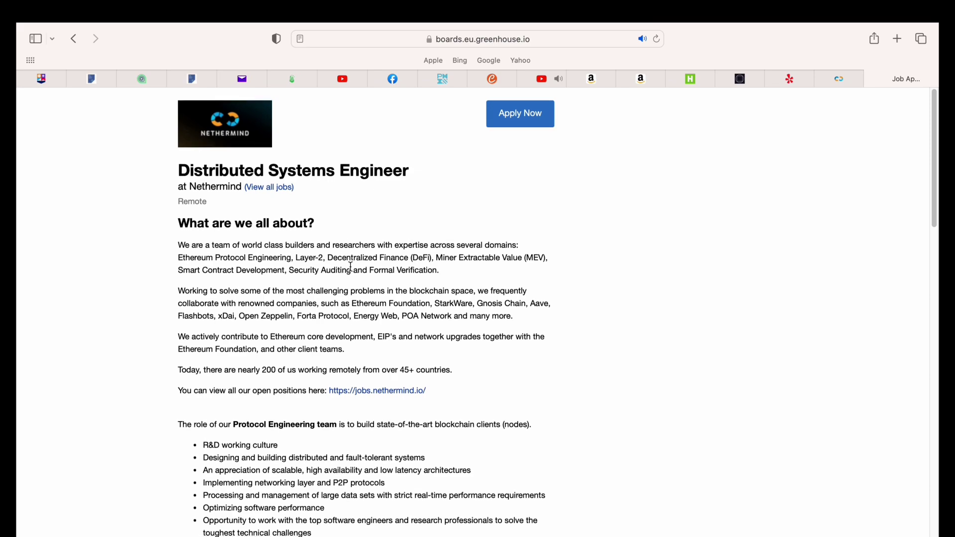
scroll(350, 267, "down", 5)
scroll(350, 266, "down", 8)
scroll(350, 267, "down", 3)
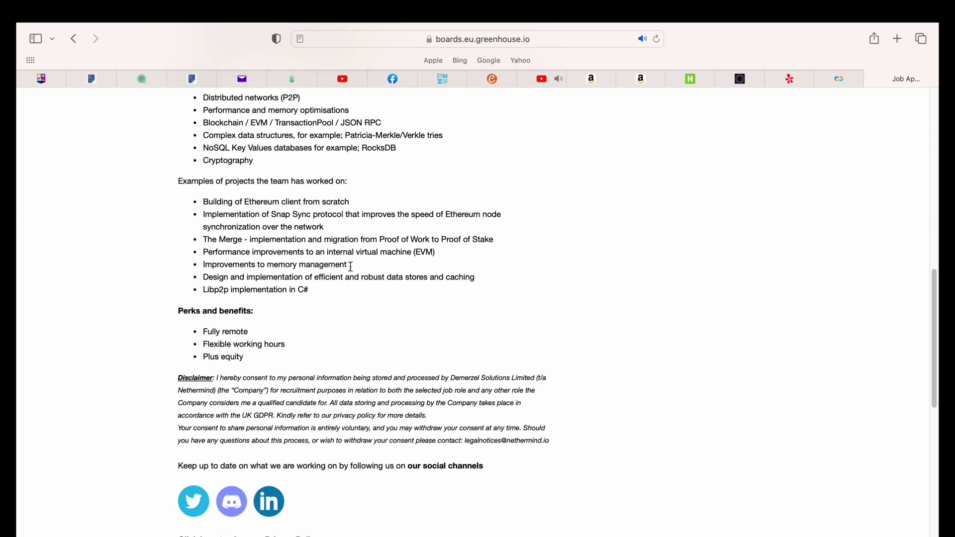
scroll(350, 266, "down", 3)
scroll(350, 267, "down", 3)
scroll(350, 267, "down", 3)
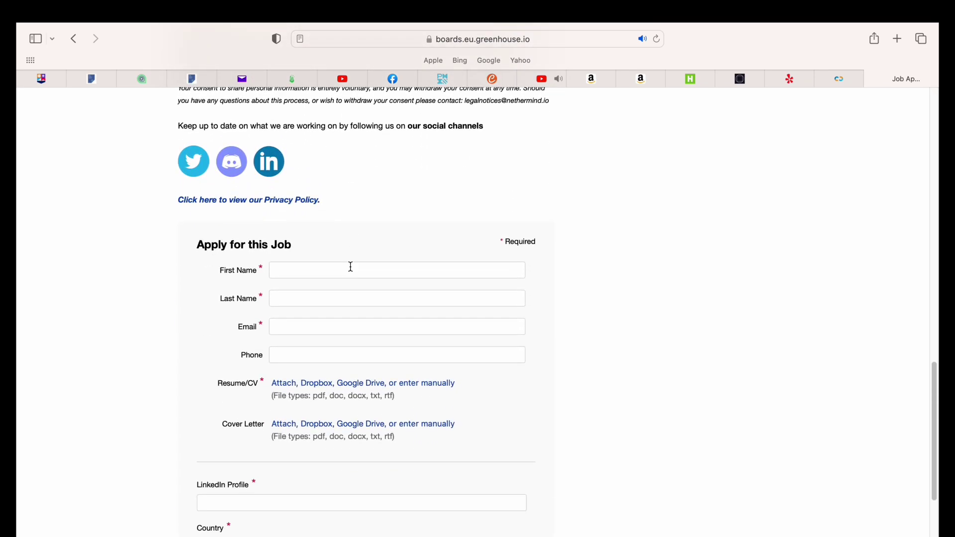
scroll(350, 266, "down", 1)
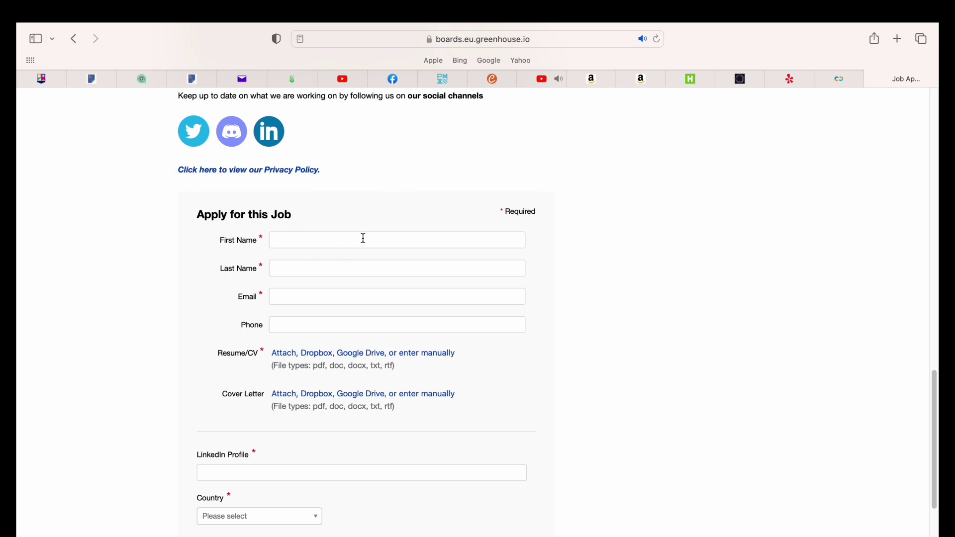
left_click(293, 241)
left_click(294, 269)
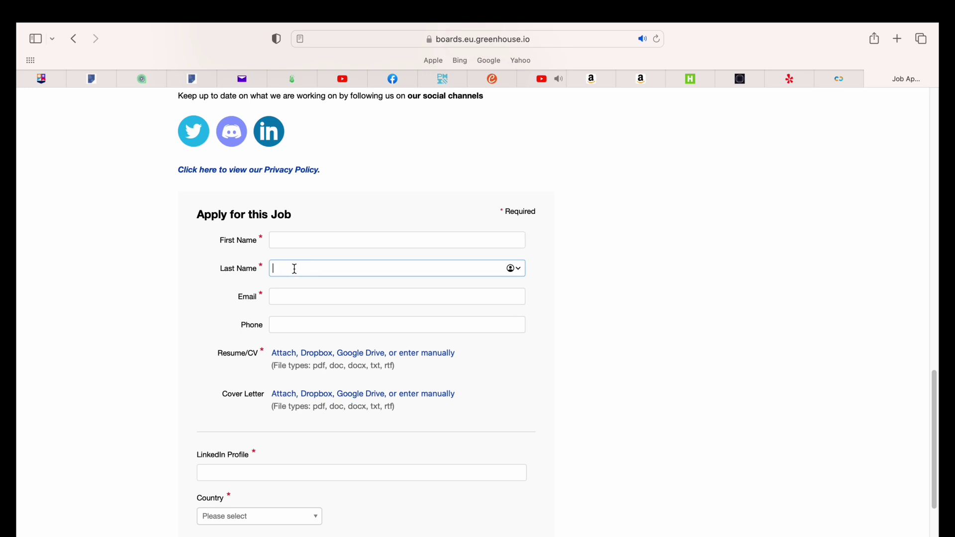
left_click(299, 299)
left_click(306, 328)
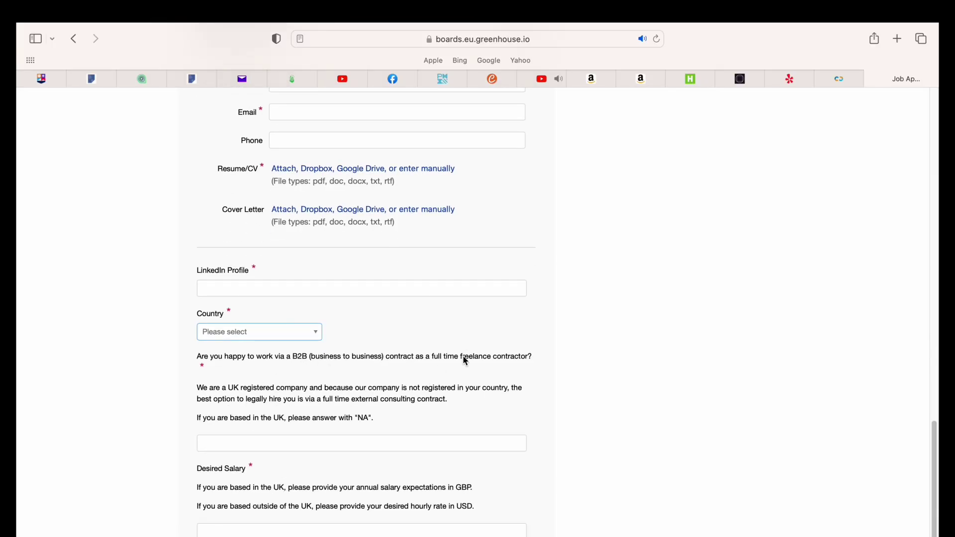
triple_click(534, 357)
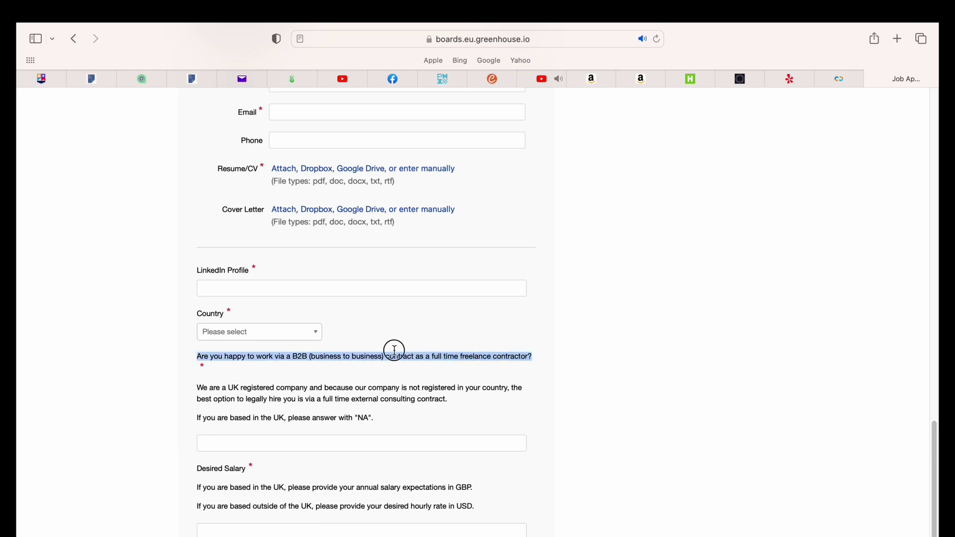
left_click(316, 389)
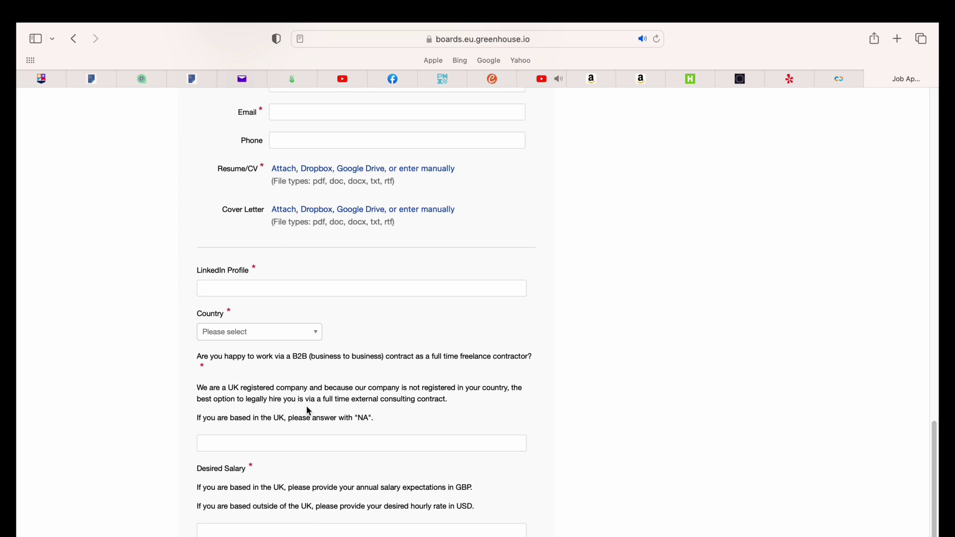
left_click_drag(456, 404, 200, 385)
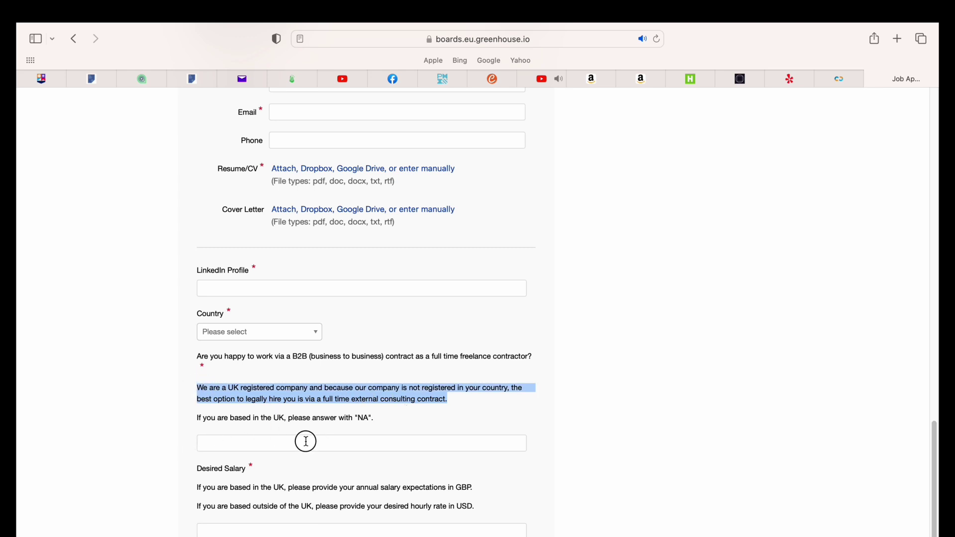
left_click(307, 440)
scroll(286, 469, "down", 2)
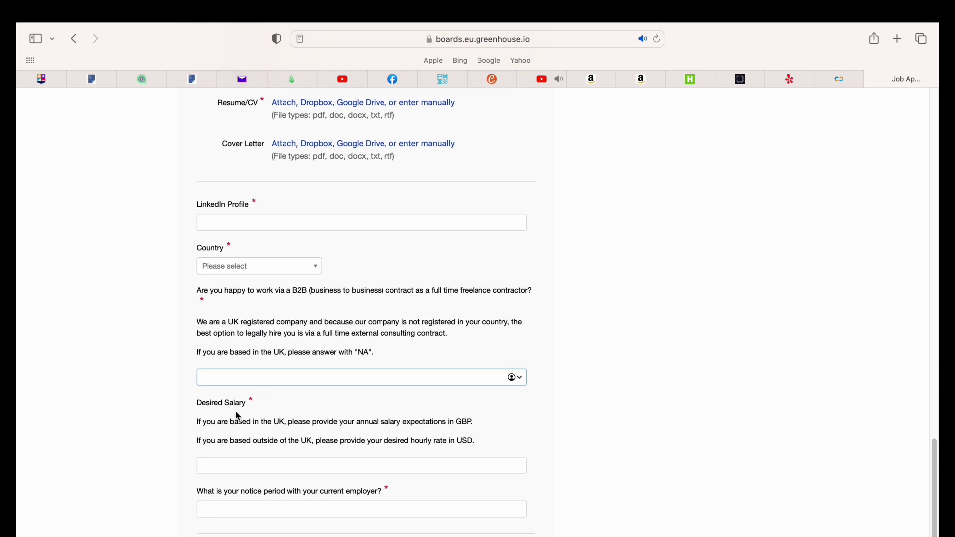
left_click_drag(190, 406, 274, 401)
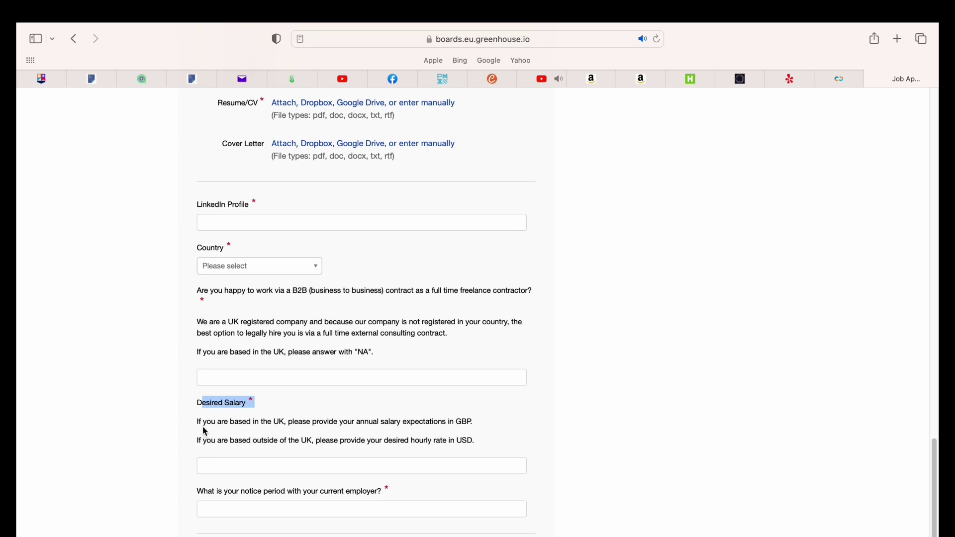
left_click(247, 465)
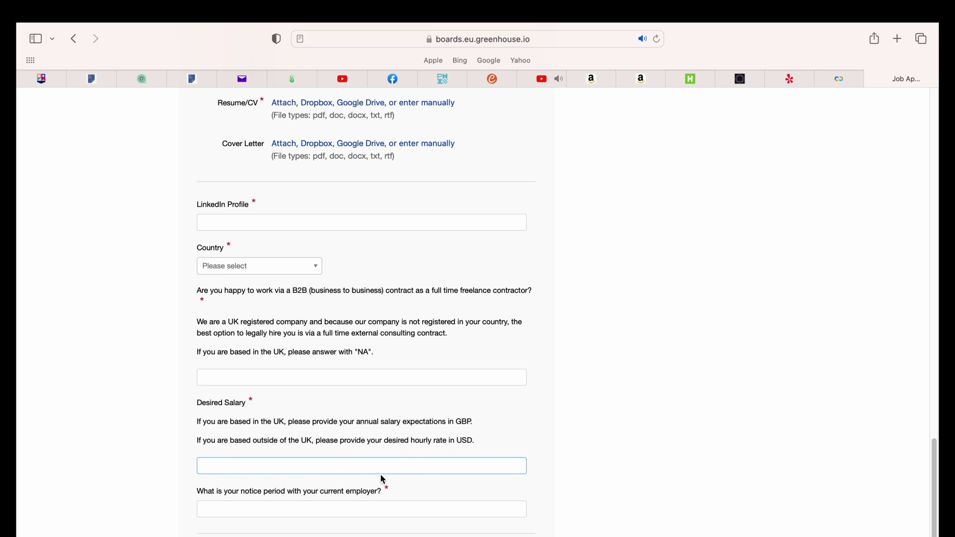
scroll(262, 505, "down", 3)
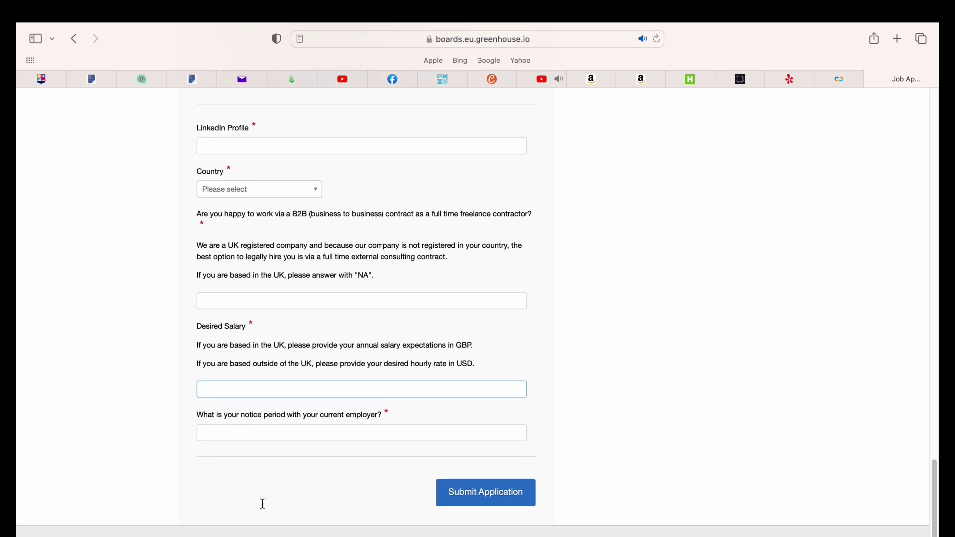
left_click(306, 431)
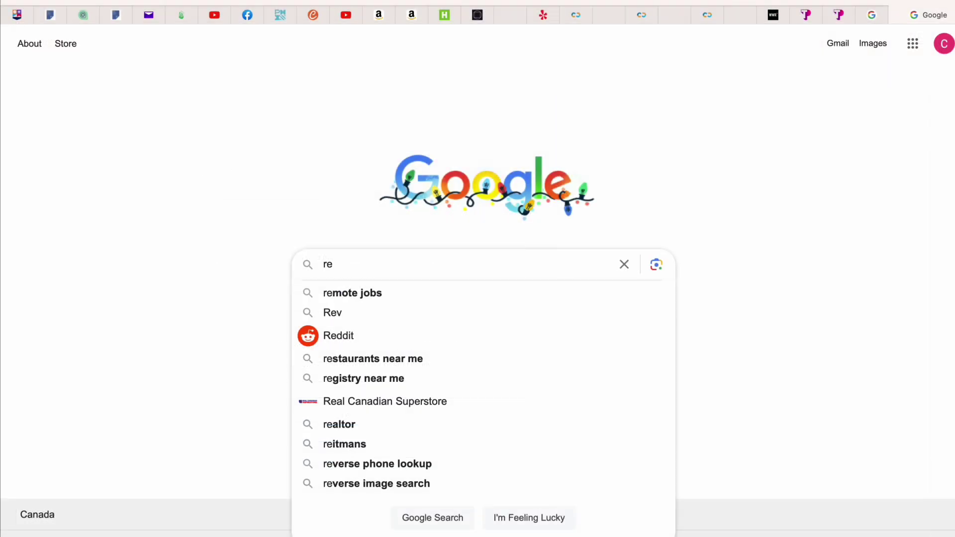
type("v.com")
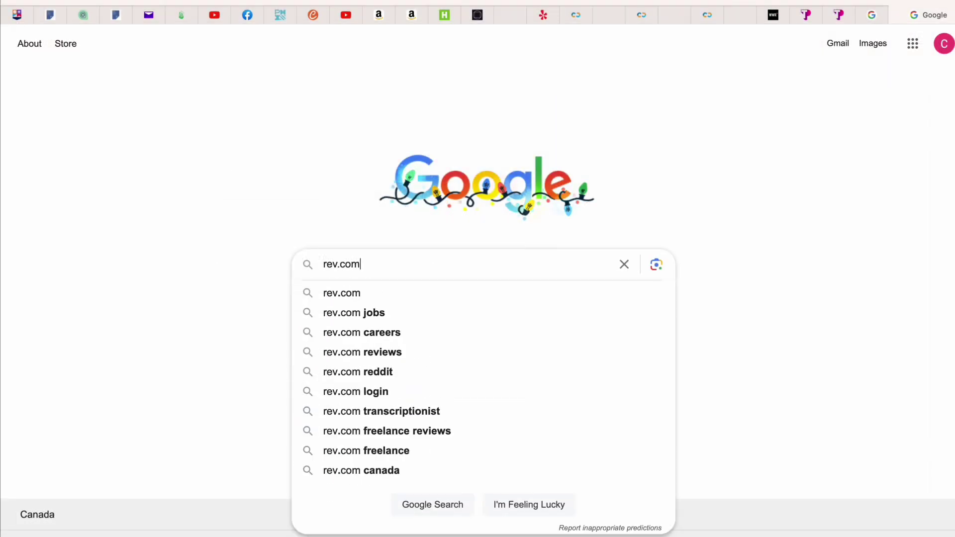
Run the Google search for rev.com
left_click(353, 295)
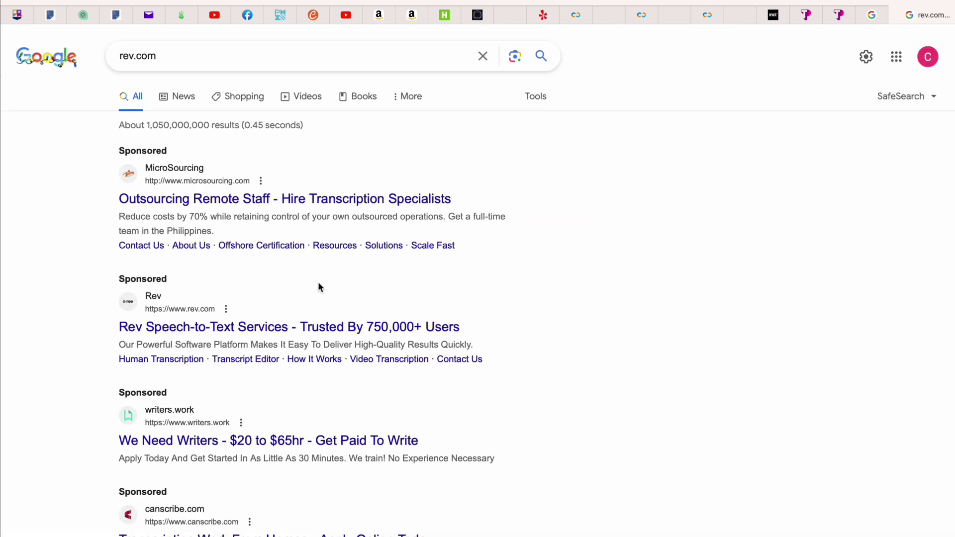
scroll(271, 374, "down", 2)
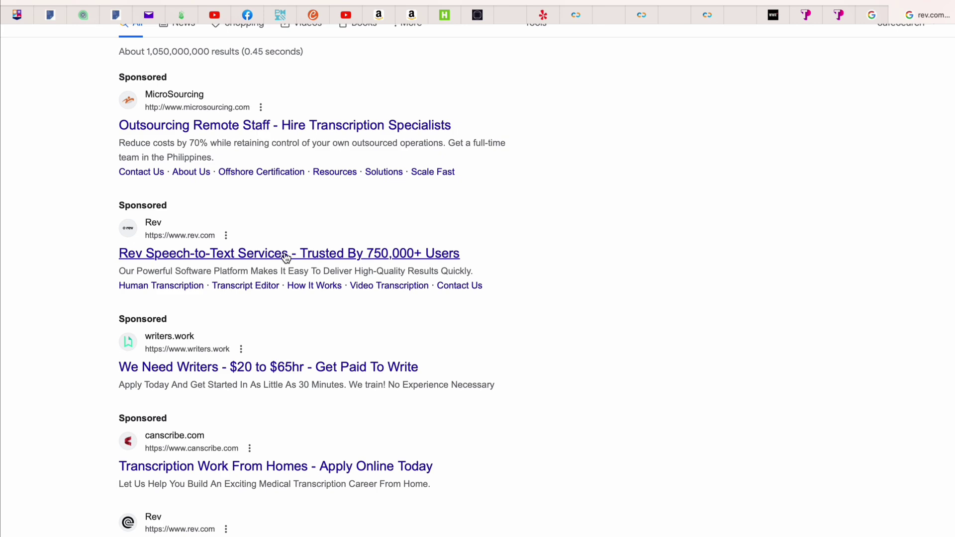
Visit Rev's site and its professional transcription page, then go to Sign In
left_click(253, 256)
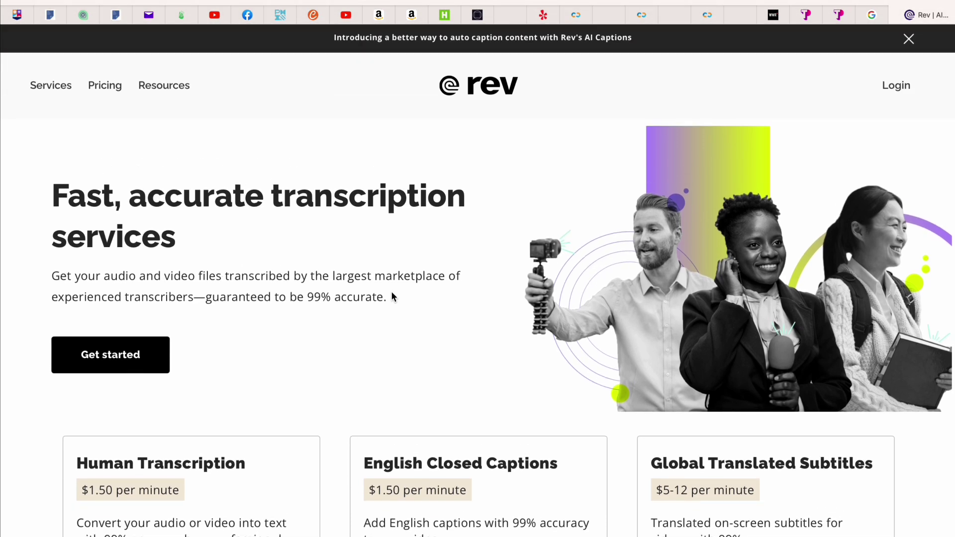
scroll(353, 236, "down", 2)
scroll(353, 235, "down", 2)
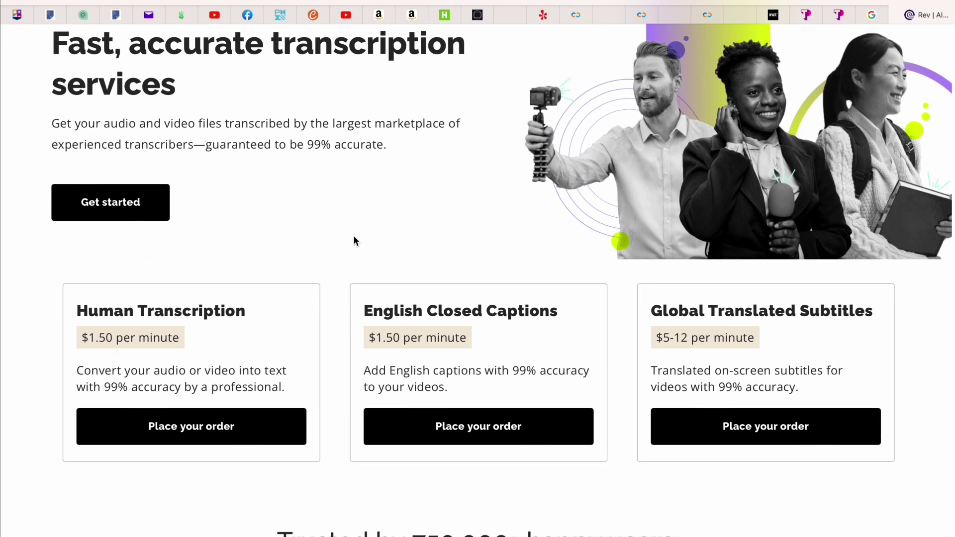
scroll(353, 235, "down", 1)
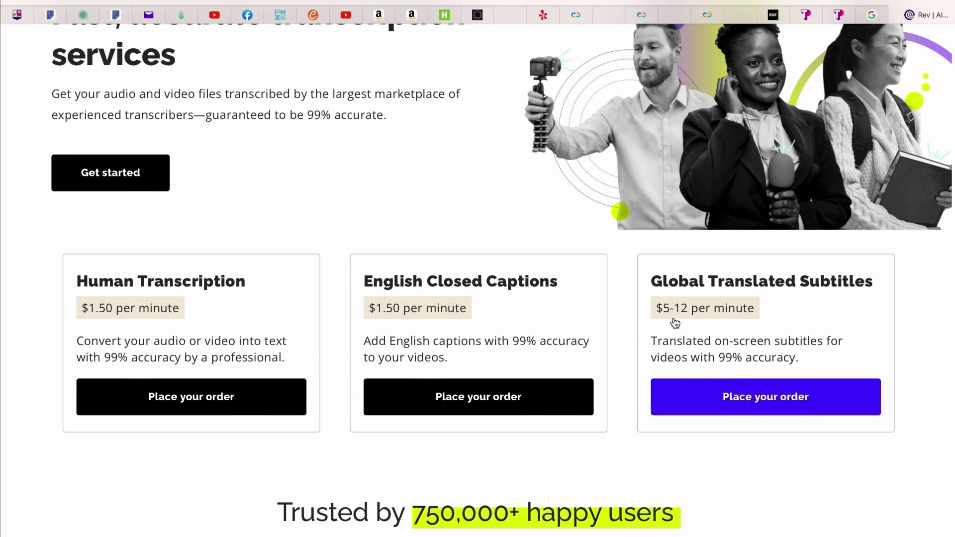
scroll(647, 350, "down", 4)
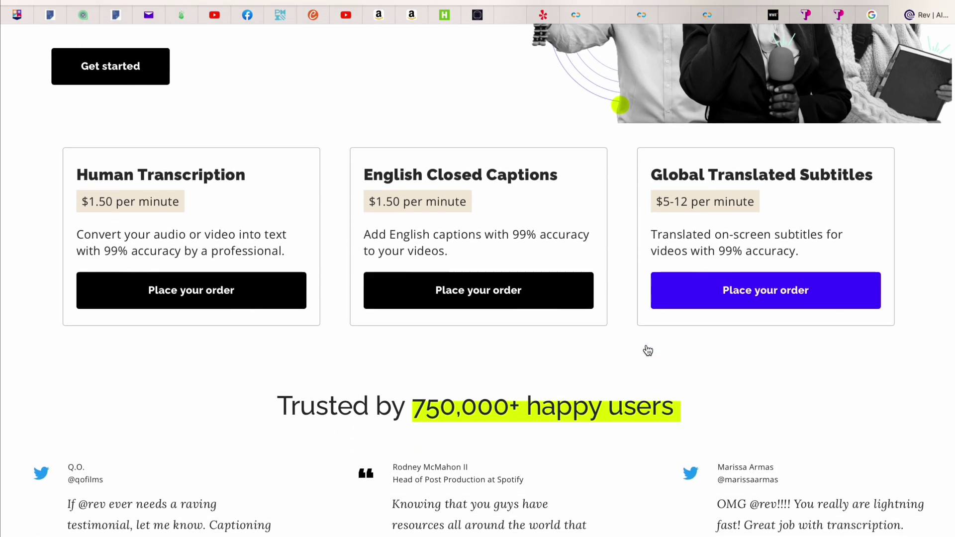
scroll(645, 344, "down", 3)
scroll(646, 344, "down", 3)
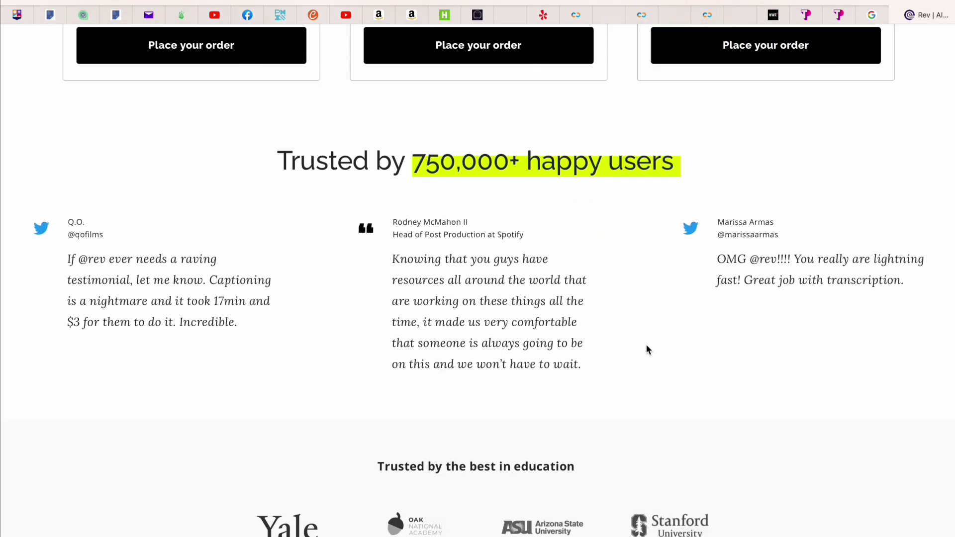
scroll(646, 345, "down", 4)
scroll(122, 356, "down", 1)
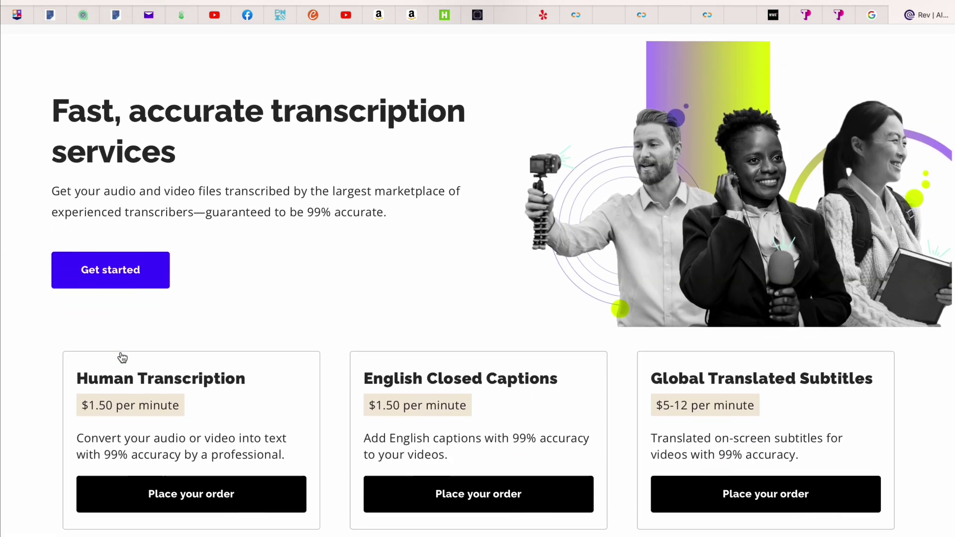
left_click(119, 270)
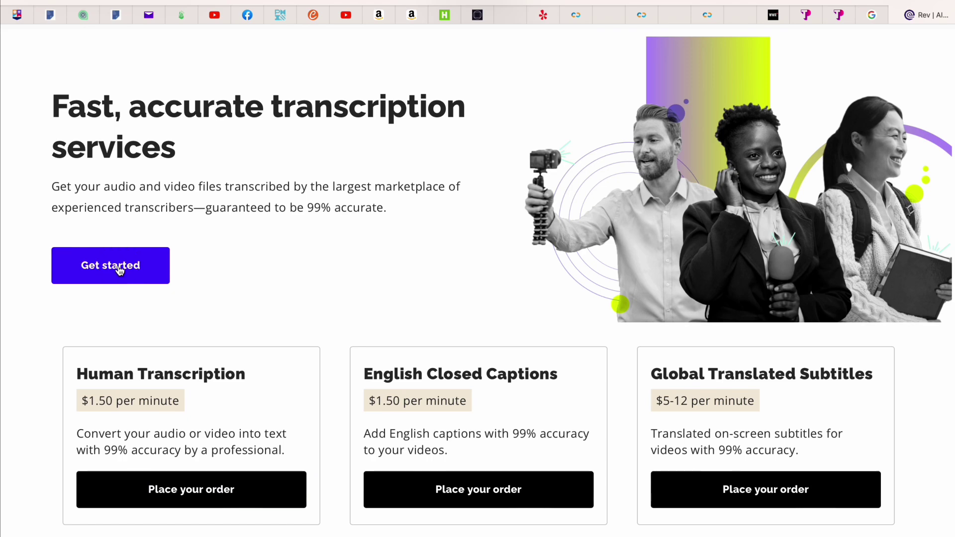
scroll(120, 270, "down", 1)
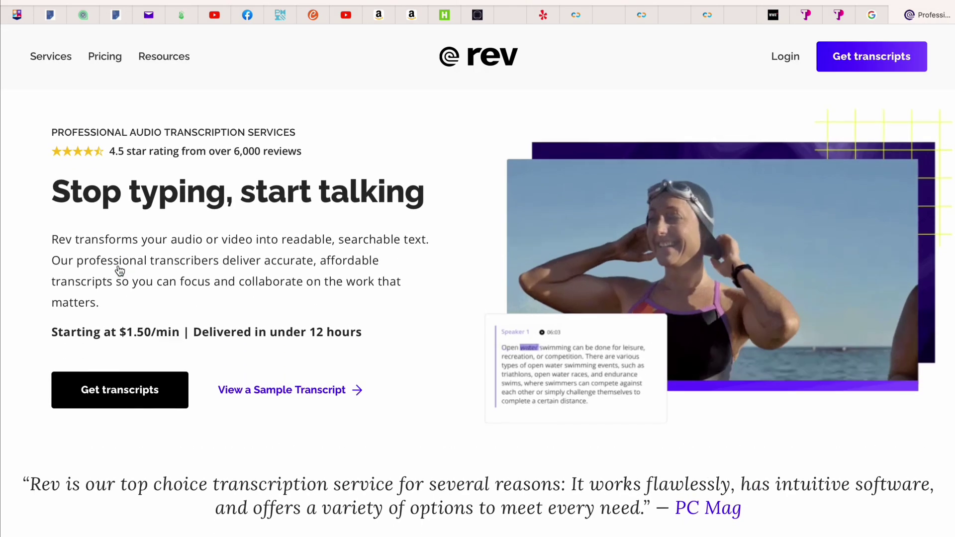
scroll(119, 270, "down", 1)
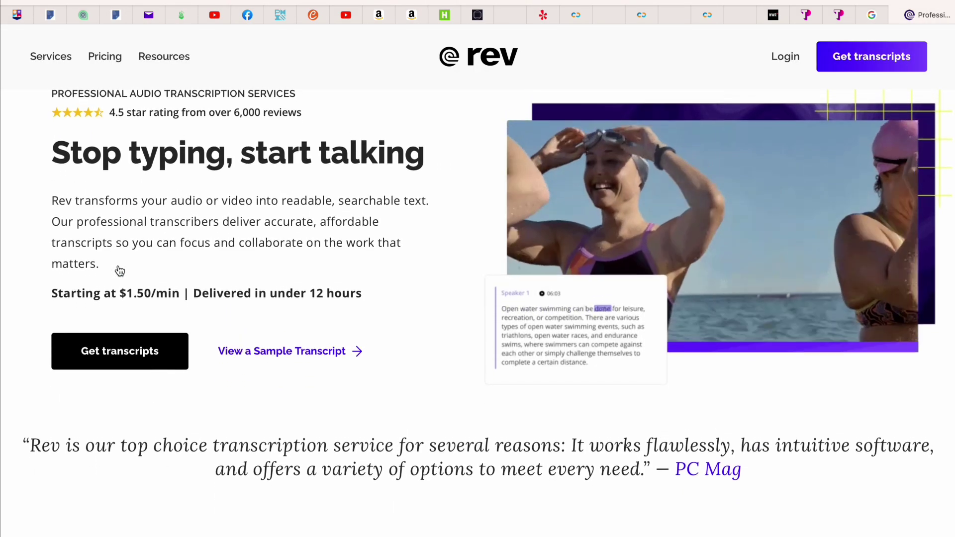
scroll(120, 270, "down", 1)
scroll(119, 270, "down", 1)
scroll(119, 271, "down", 1)
scroll(120, 270, "down", 4)
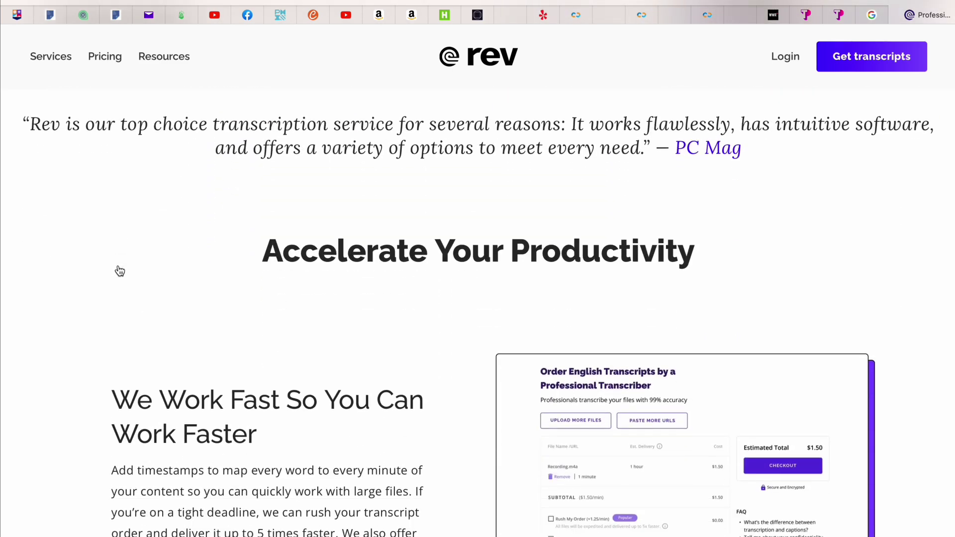
scroll(120, 270, "down", 2)
scroll(120, 270, "down", 1)
scroll(119, 270, "down", 1)
scroll(118, 270, "down", 1)
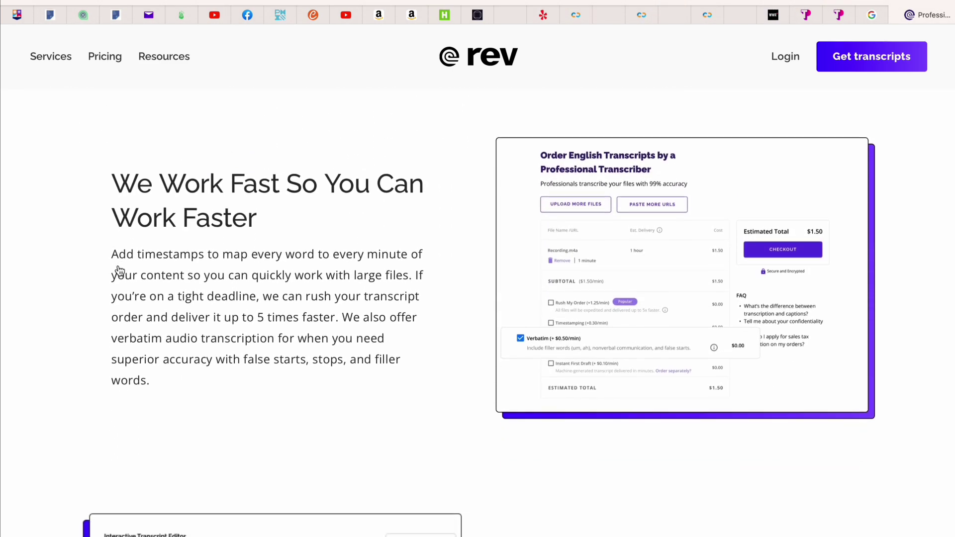
scroll(118, 270, "down", 1)
scroll(118, 271, "down", 1)
scroll(118, 270, "down", 1)
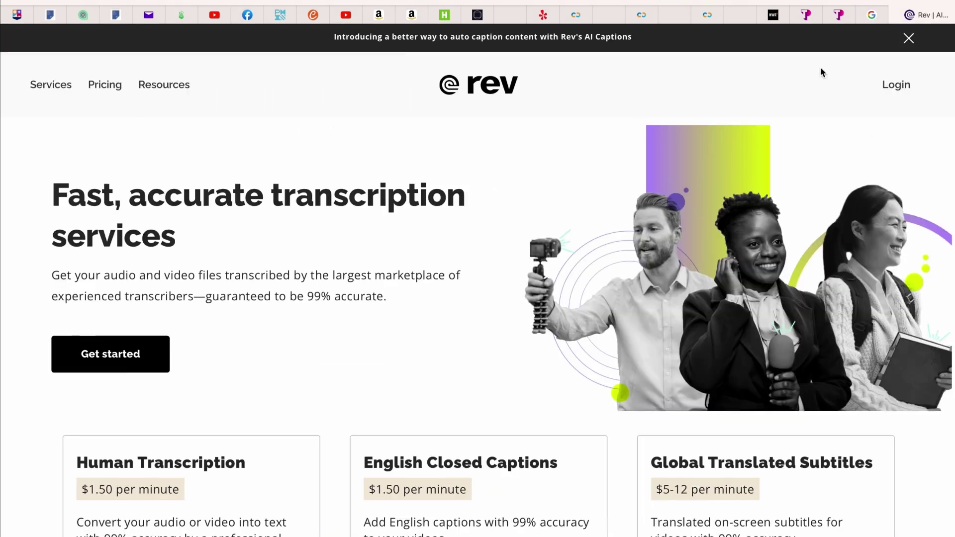
left_click(896, 84)
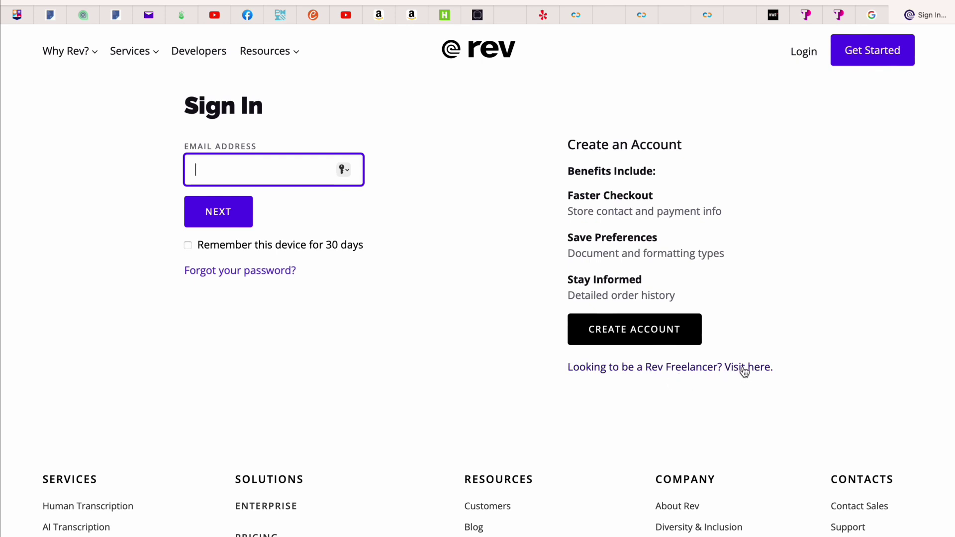
Open Rev's freelancer sign-up page and highlight the 'Get paid weekly' benefit
left_click(686, 368)
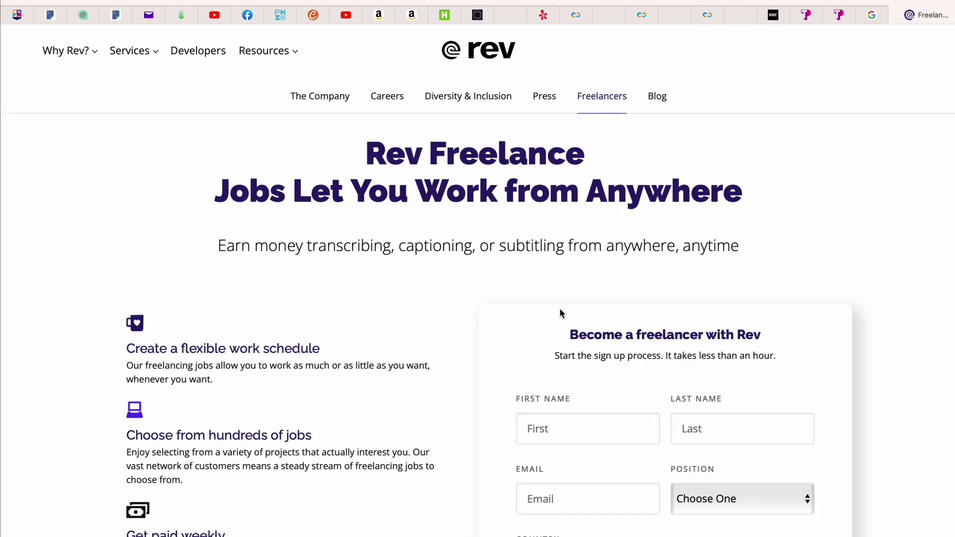
scroll(567, 306, "down", 1)
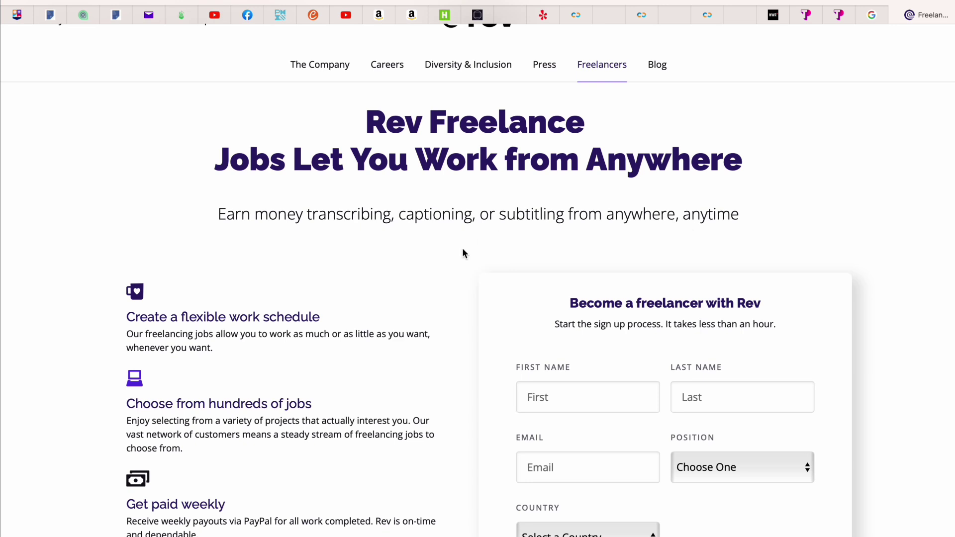
scroll(462, 248, "down", 5)
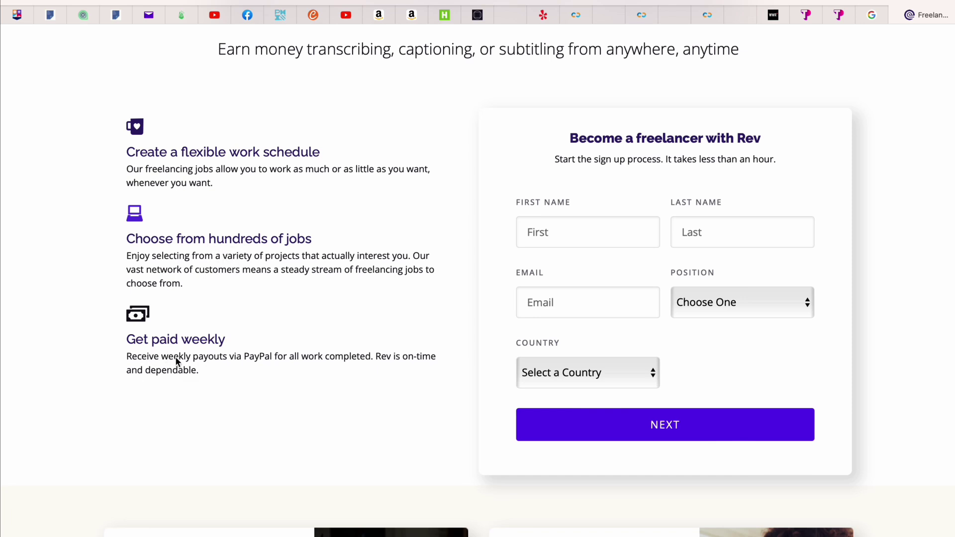
left_click(130, 343)
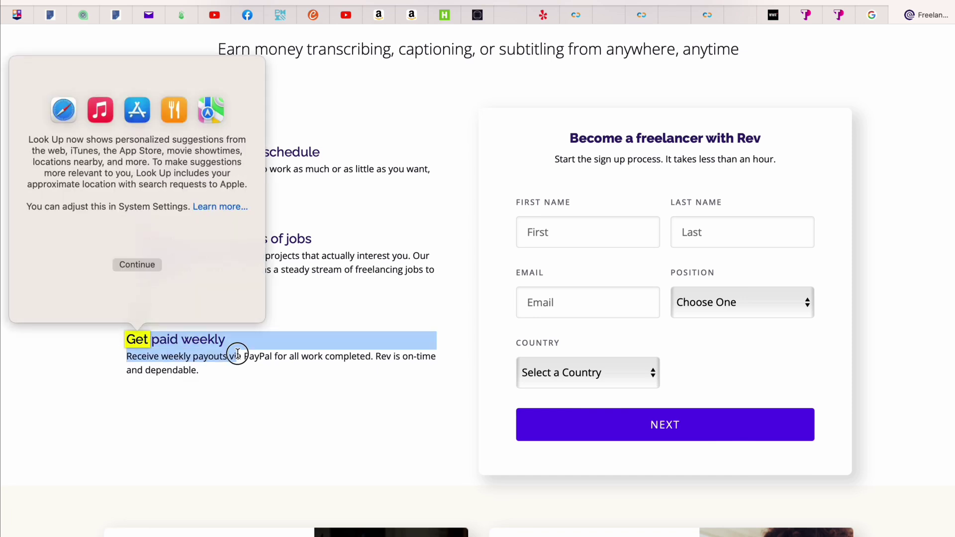
left_click(230, 413)
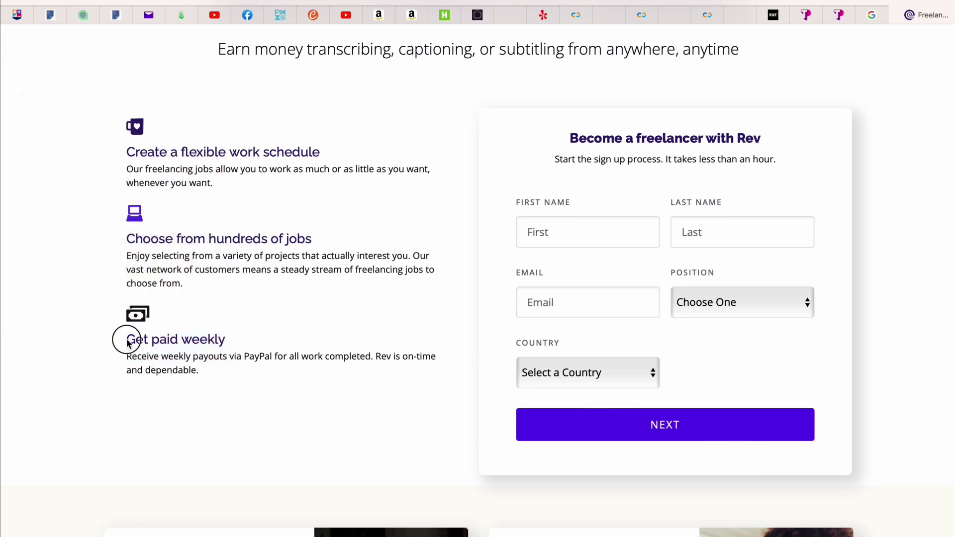
left_click_drag(125, 339, 270, 397)
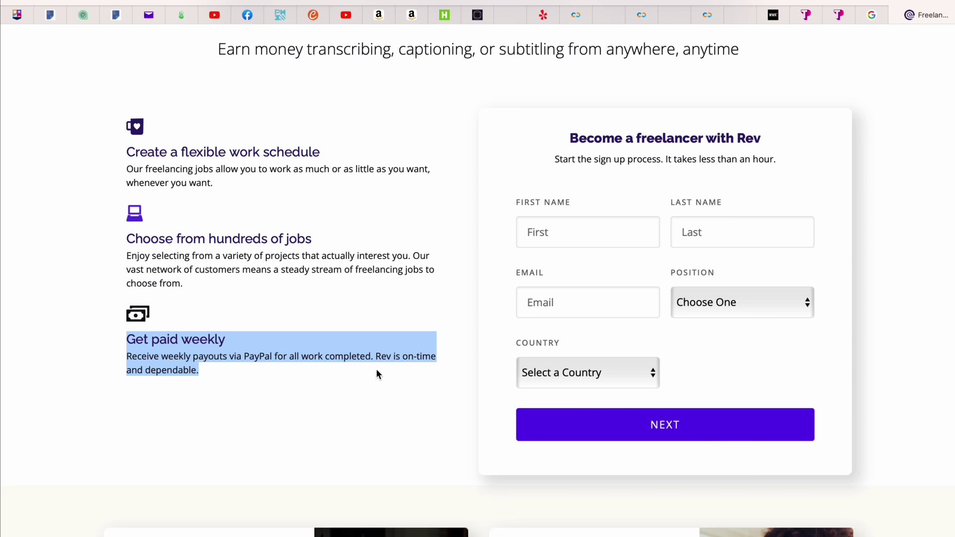
Clear the highlighted benefit text and select the signup form's first and last name fields
left_click(217, 379)
left_click(554, 232)
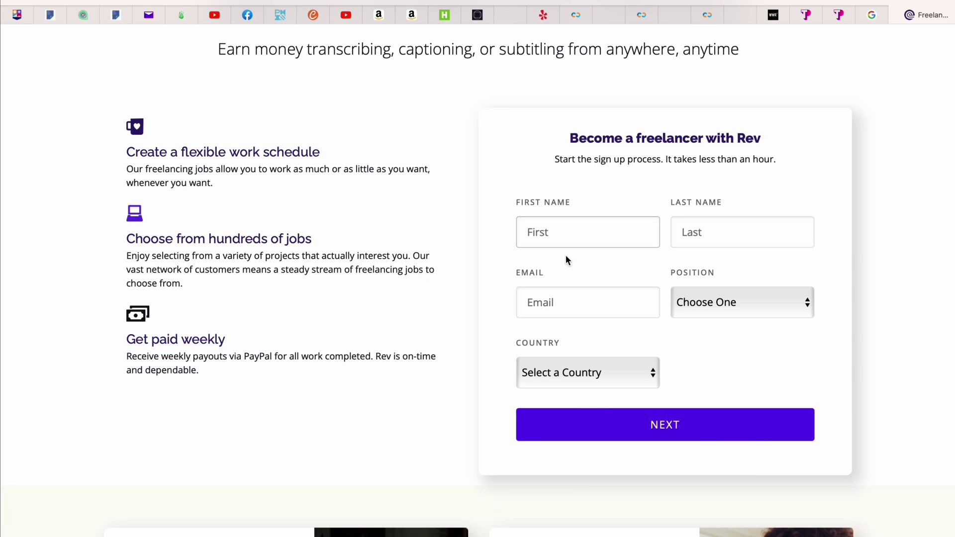
left_click(717, 232)
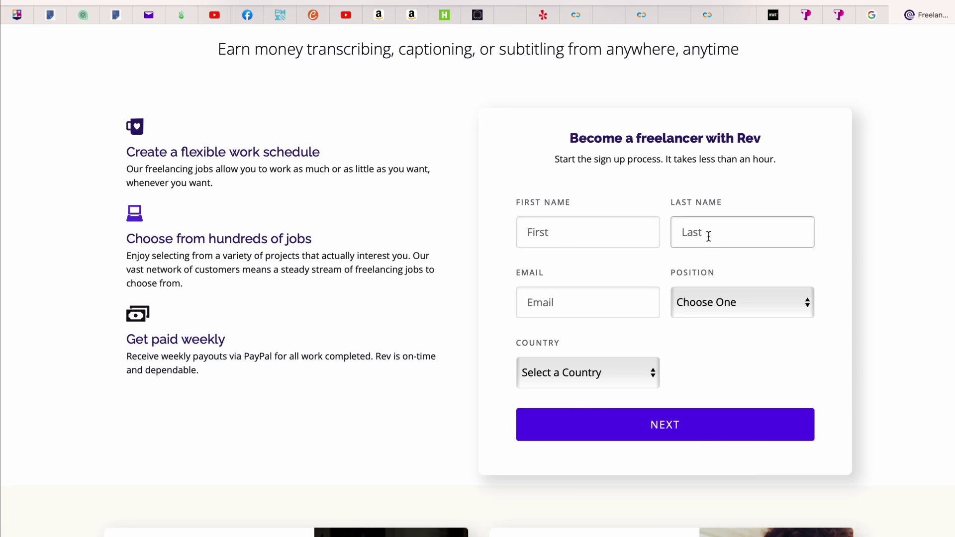
Choose Transcriptionist as the position, then scroll the country list and dismiss it unselected
left_click(732, 302)
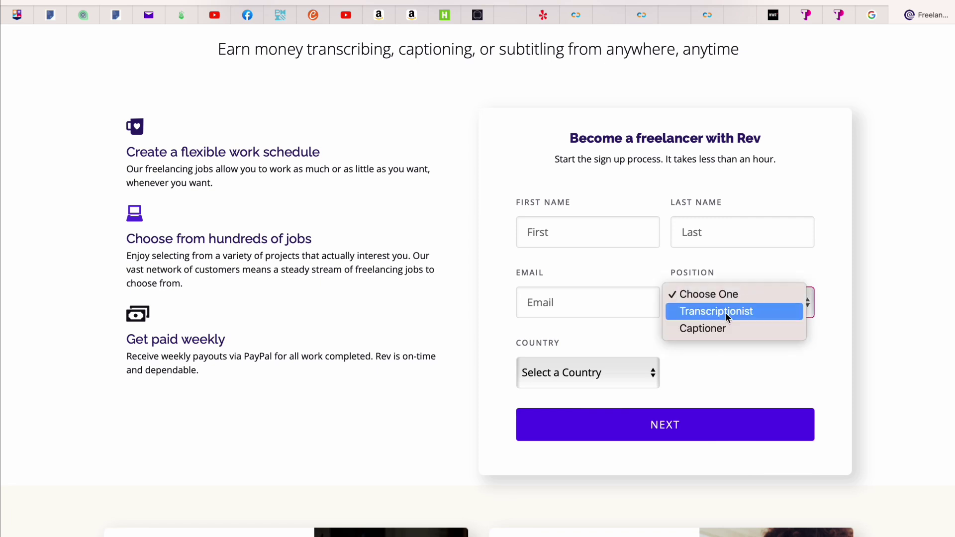
left_click(728, 314)
left_click(638, 373)
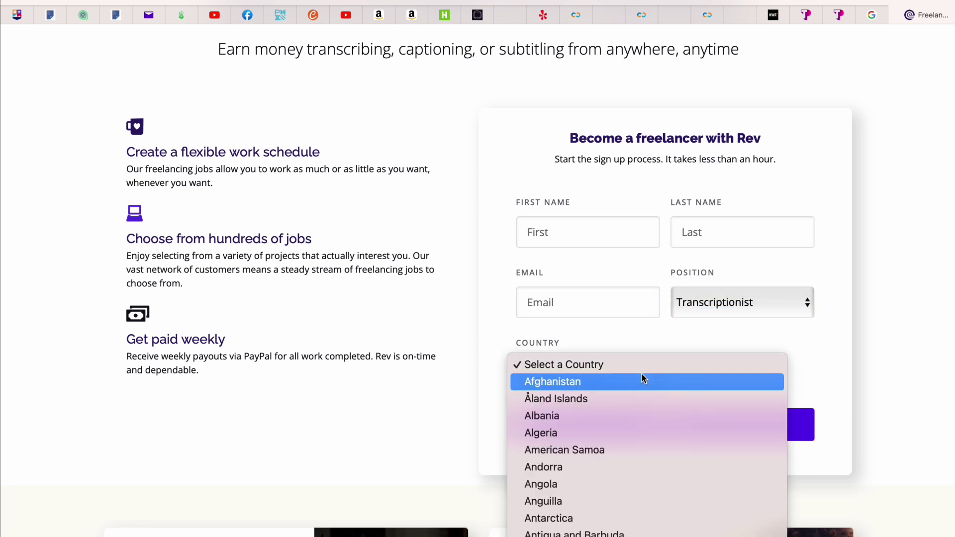
scroll(614, 470, "down", 10)
scroll(612, 477, "down", 10)
scroll(613, 477, "down", 10)
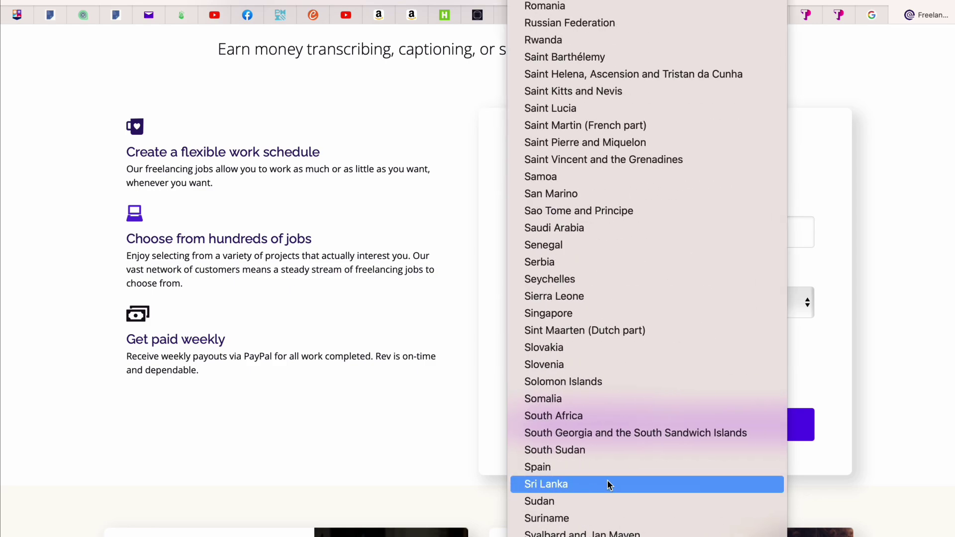
scroll(608, 485, "down", 5)
scroll(608, 486, "down", 8)
scroll(608, 480, "up", 5)
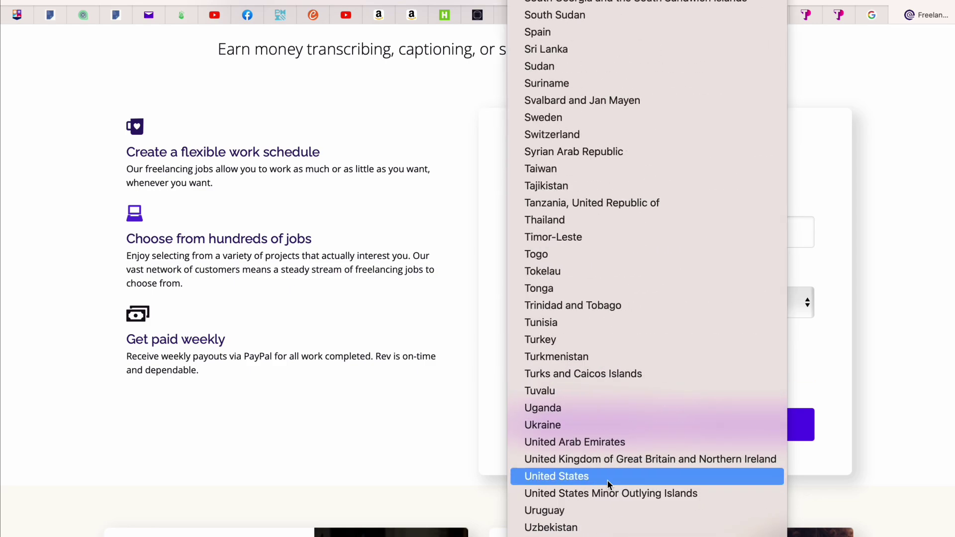
scroll(608, 479, "up", 5)
scroll(608, 480, "up", 3)
scroll(608, 480, "up", 3)
scroll(608, 480, "up", 3)
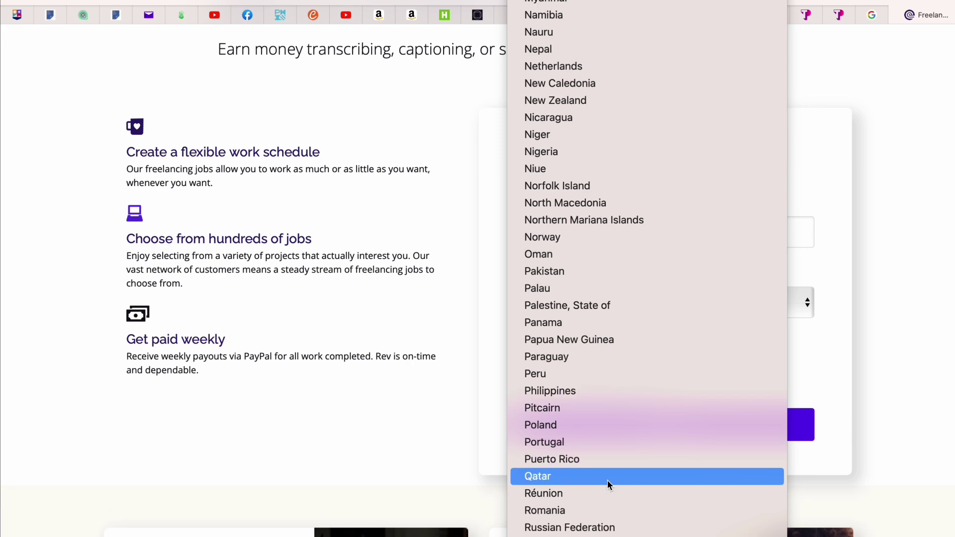
scroll(608, 479, "up", 3)
scroll(608, 480, "up", 1)
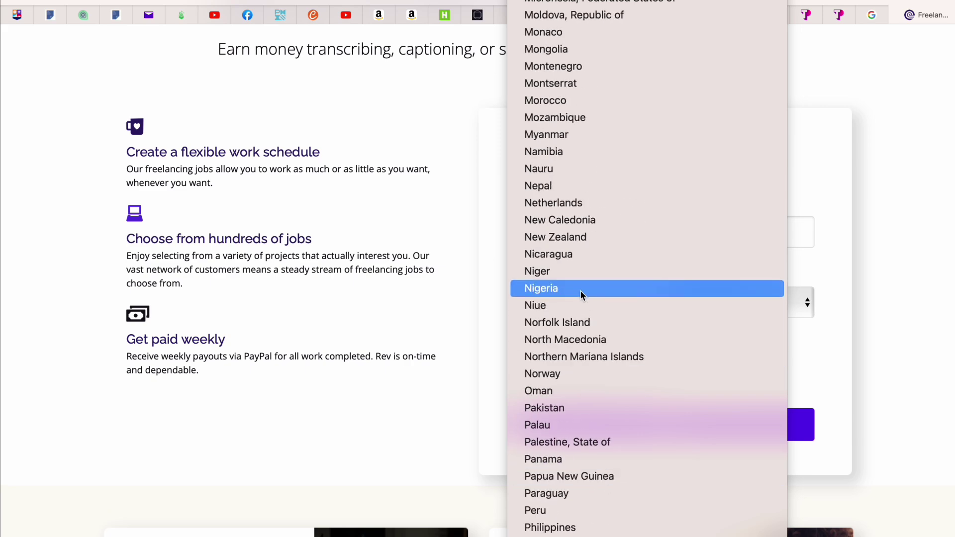
scroll(580, 291, "up", 2)
scroll(580, 291, "down", 8)
scroll(580, 291, "down", 5)
scroll(580, 291, "down", 3)
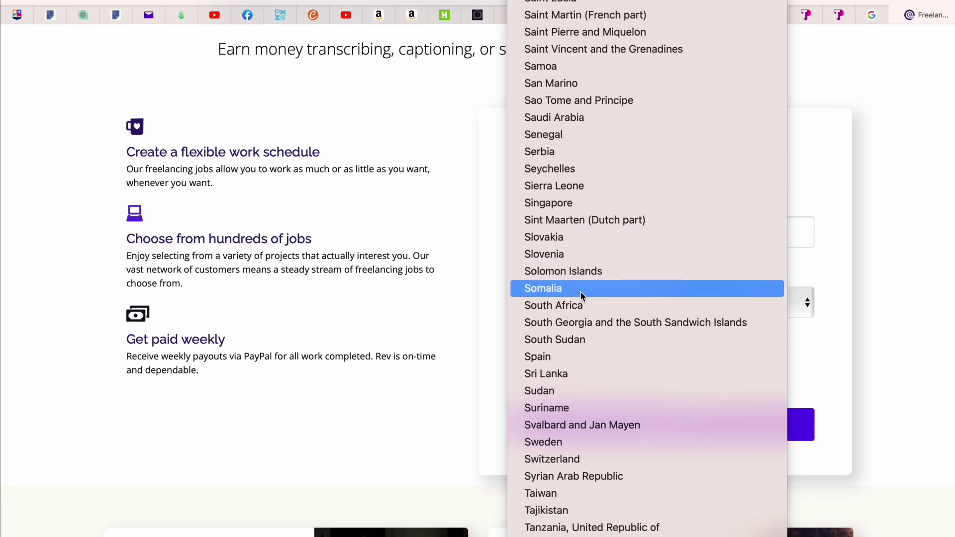
scroll(580, 291, "down", 5)
scroll(580, 292, "down", 3)
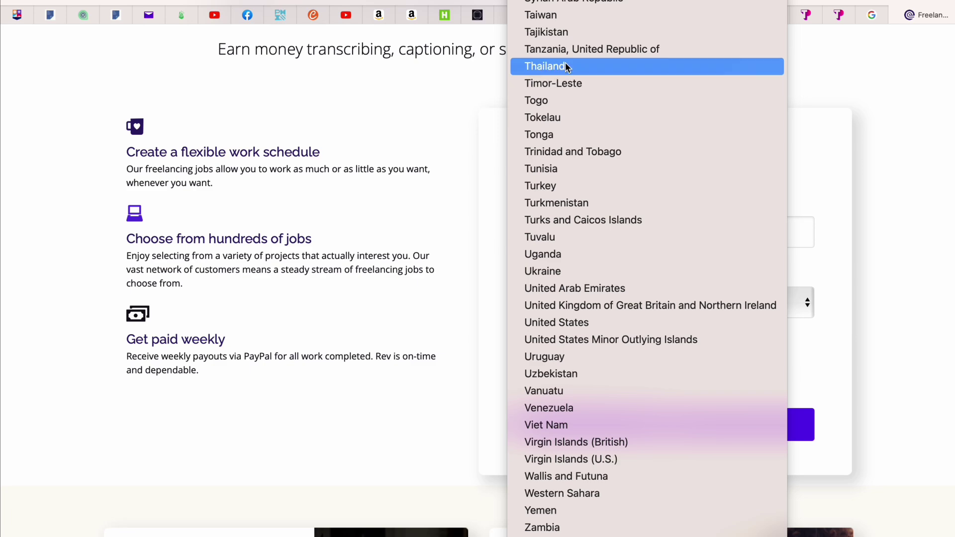
key("Escape")
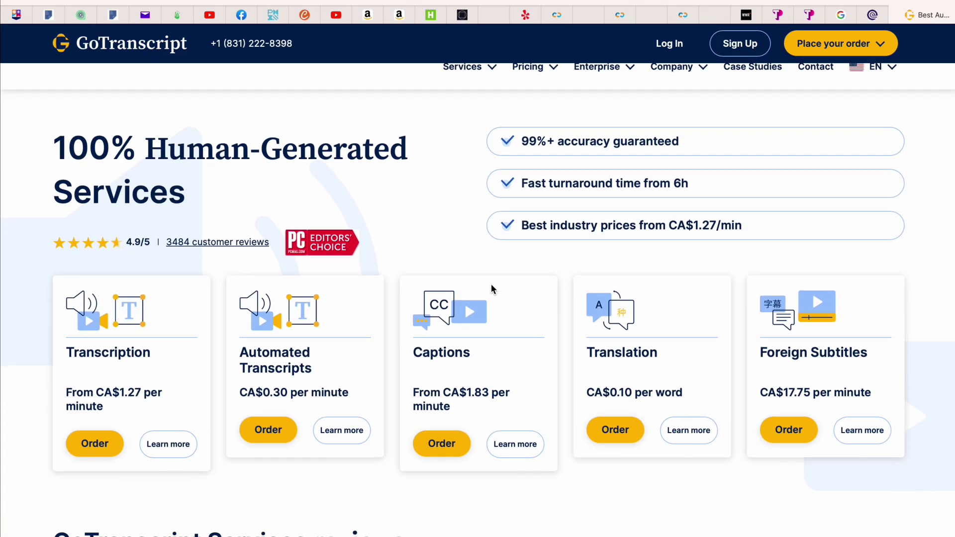
scroll(491, 284, "down", 10)
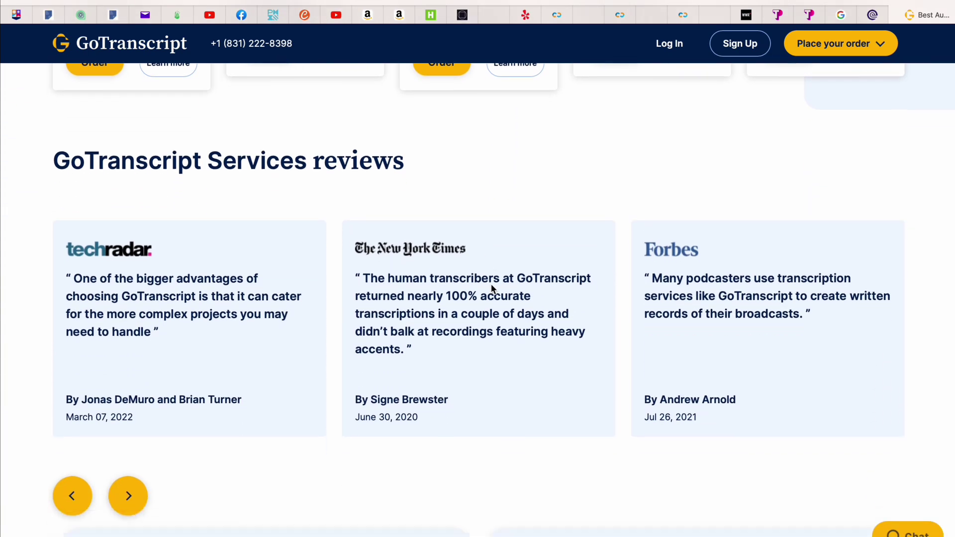
scroll(491, 284, "down", 5)
scroll(491, 284, "down", 5)
scroll(491, 284, "down", 3)
scroll(491, 284, "up", 4)
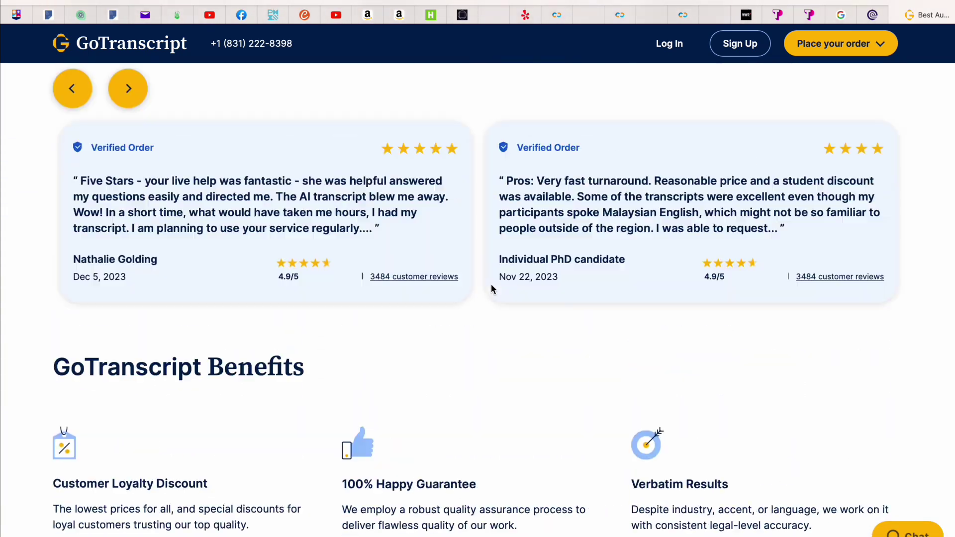
scroll(491, 284, "up", 10)
scroll(491, 284, "up", 5)
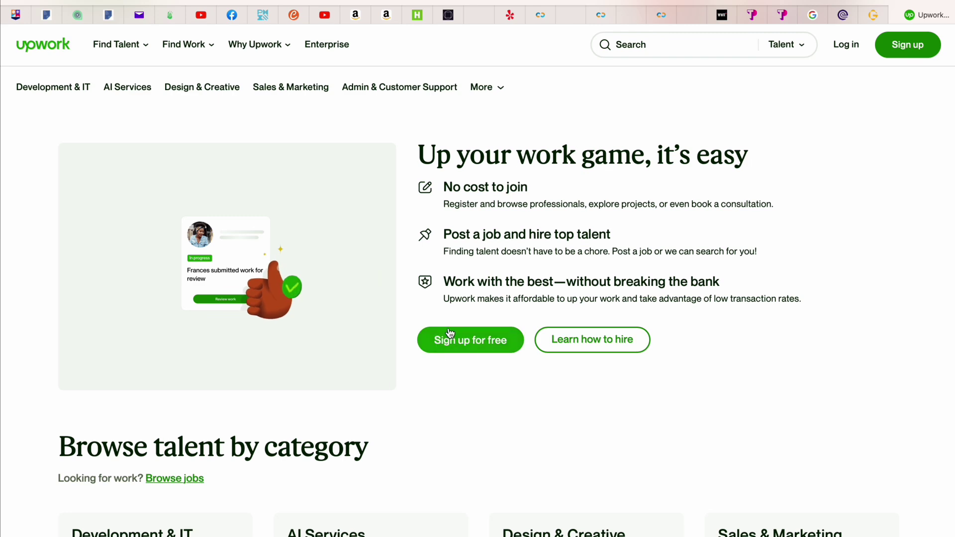
scroll(446, 339, "down", 5)
scroll(446, 339, "down", 3)
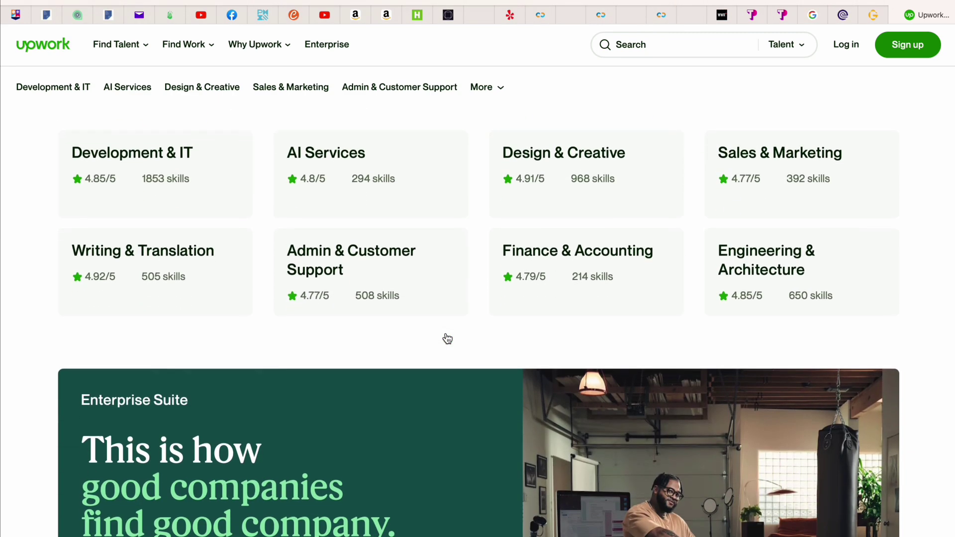
scroll(446, 332, "down", 5)
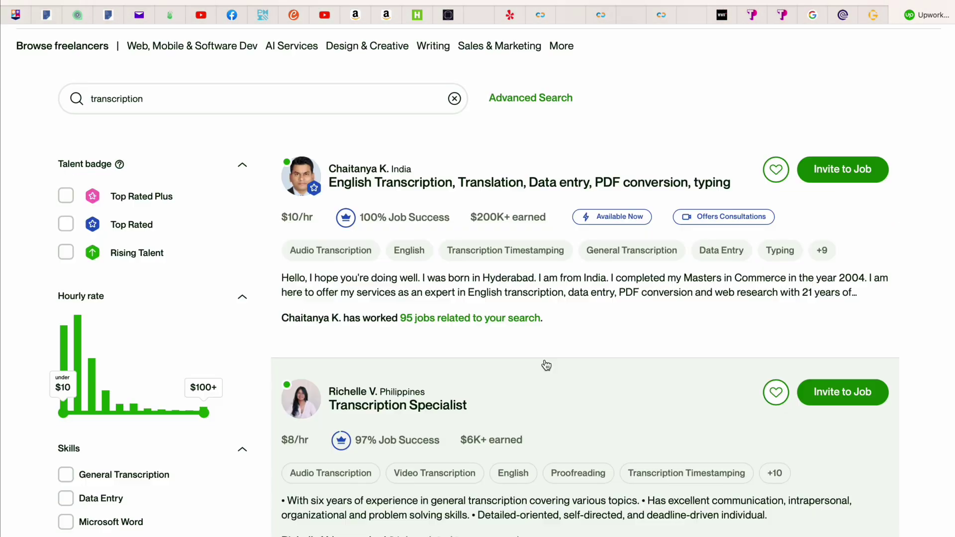
scroll(546, 365, "down", 1)
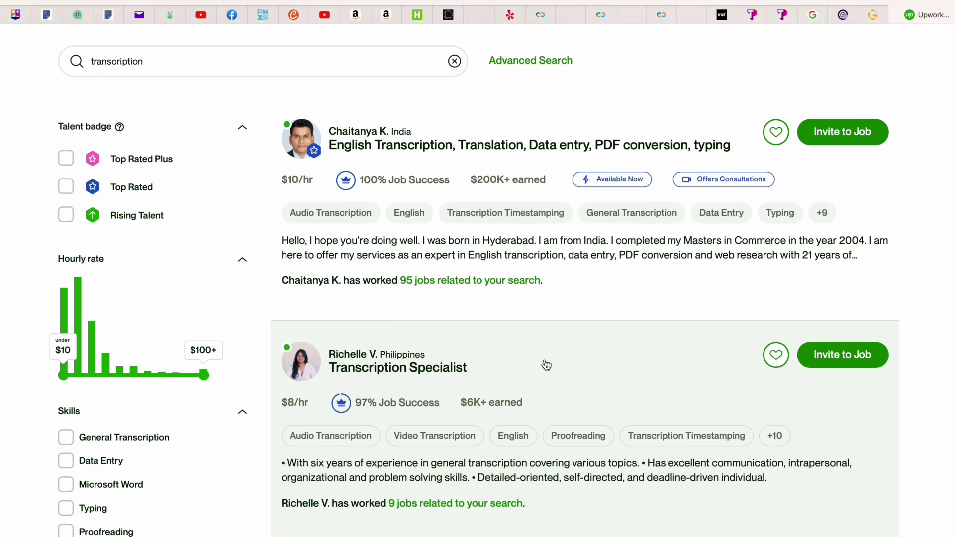
scroll(547, 365, "down", 1)
scroll(546, 365, "down", 1)
scroll(547, 365, "up", 4)
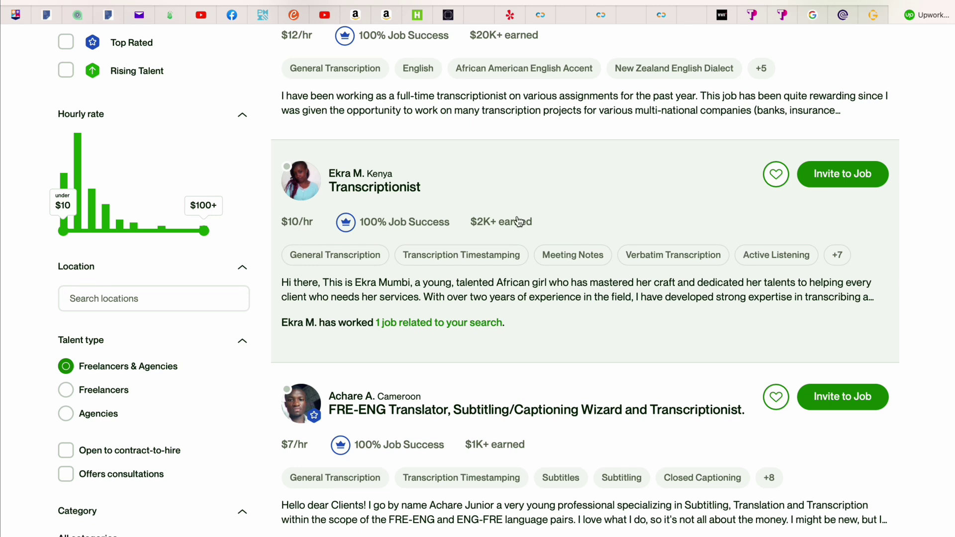
View and dismiss one '$2K+ earned' breakdown, then open another writer's 4-fixed-price-job breakdown
left_click(485, 226)
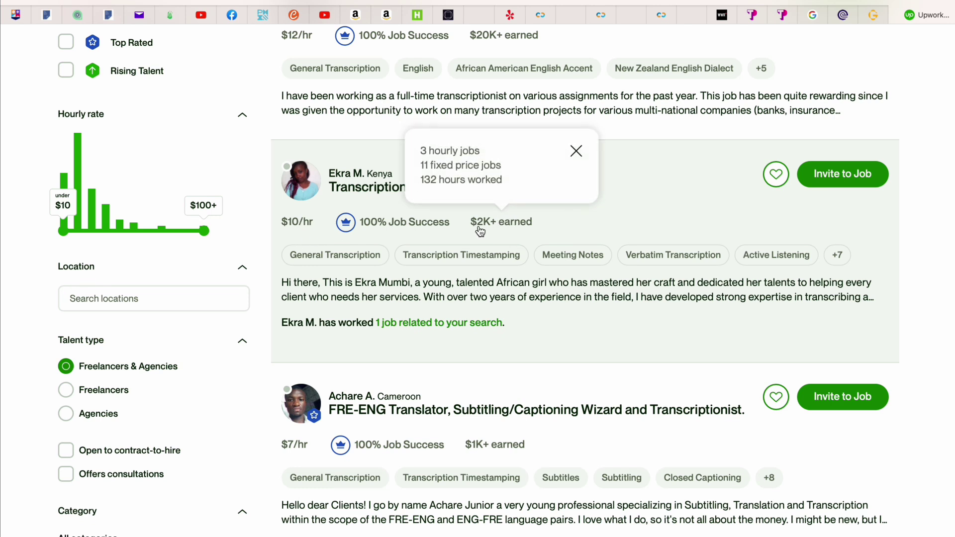
left_click(475, 290)
scroll(476, 290, "down", 2)
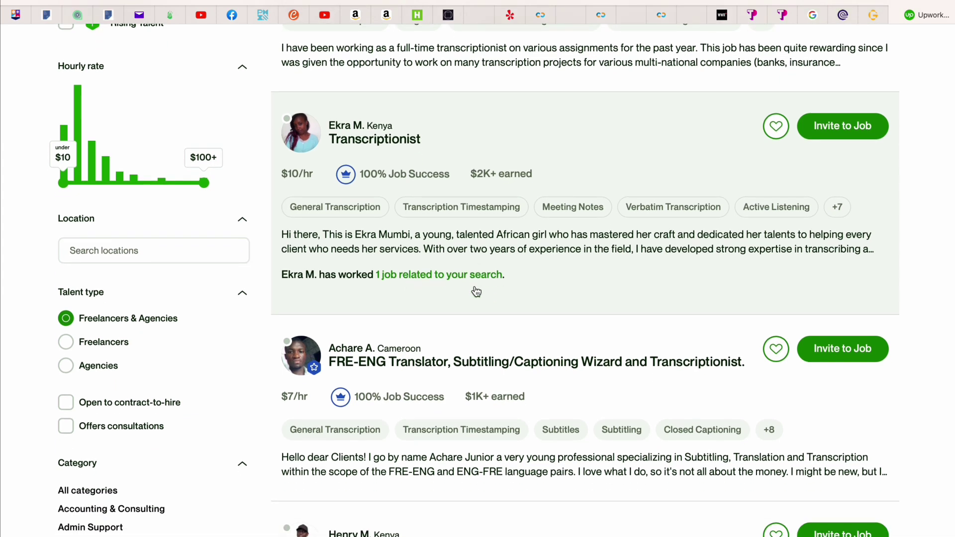
scroll(373, 223, "down", 2)
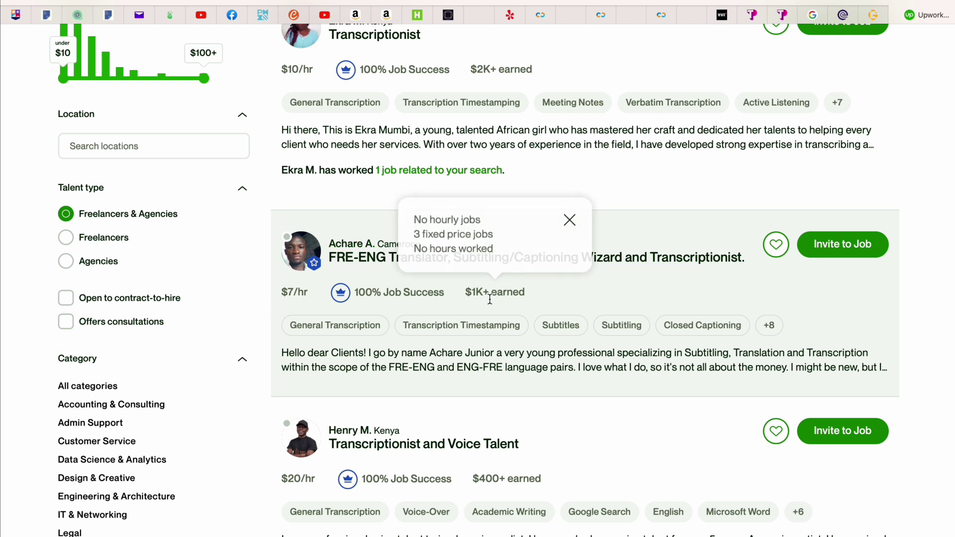
scroll(491, 302, "down", 3)
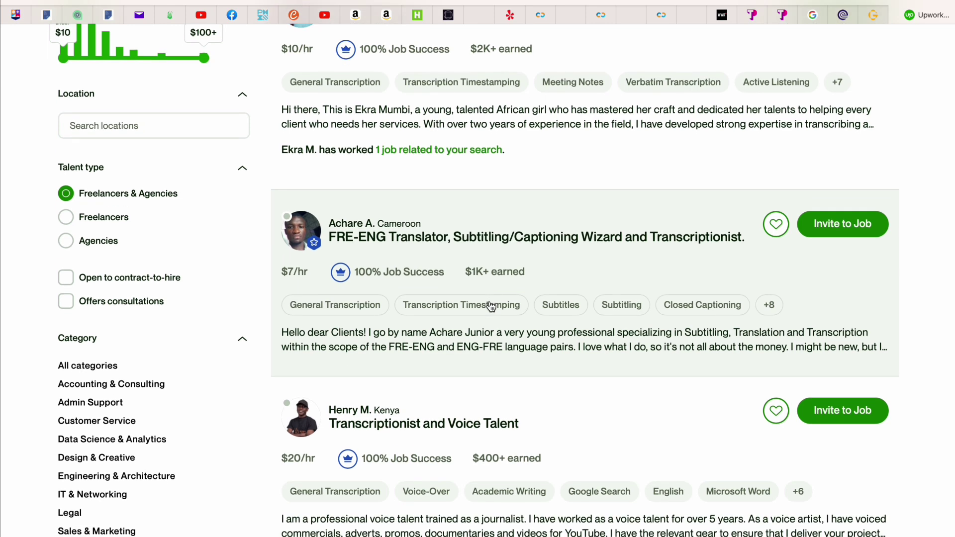
scroll(491, 306, "down", 3)
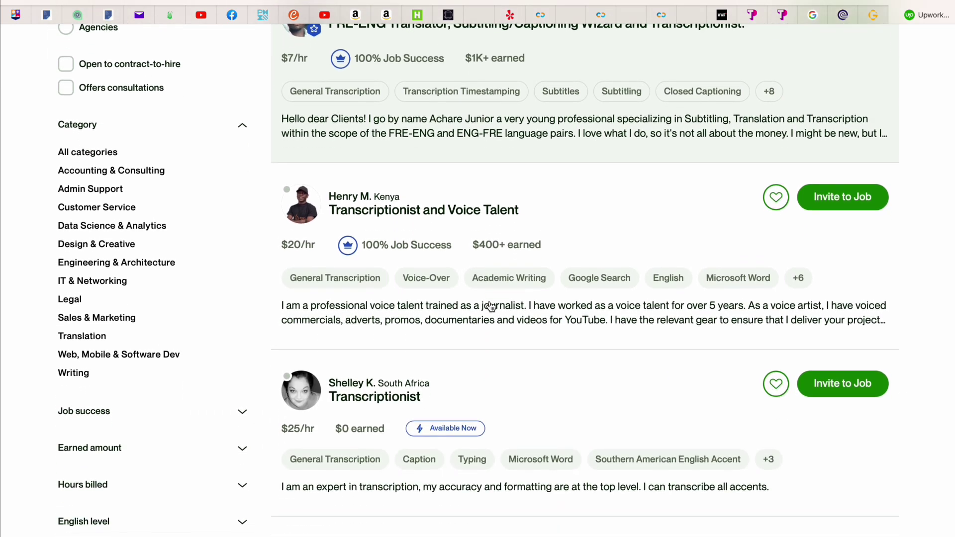
scroll(491, 306, "down", 1)
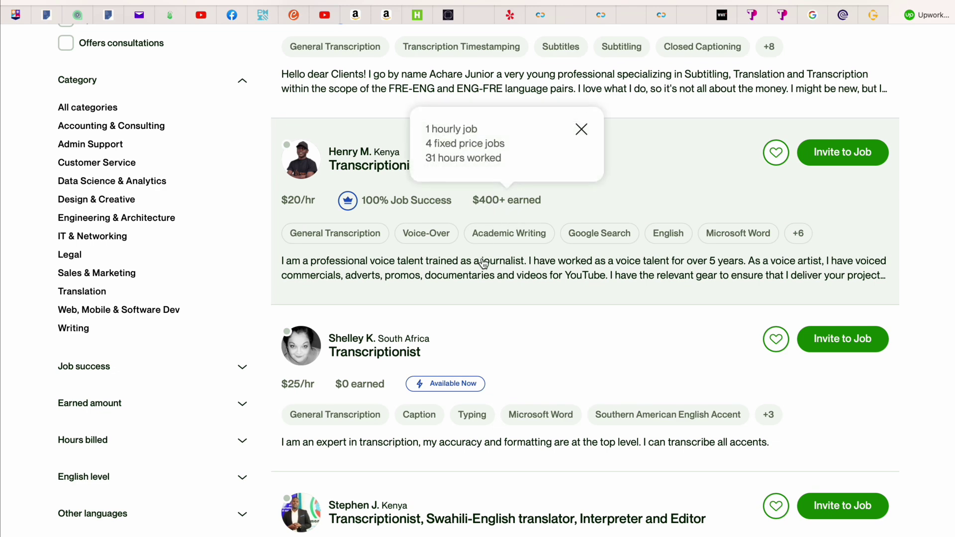
scroll(485, 224, "down", 2)
scroll(483, 263, "down", 2)
scroll(484, 264, "down", 1)
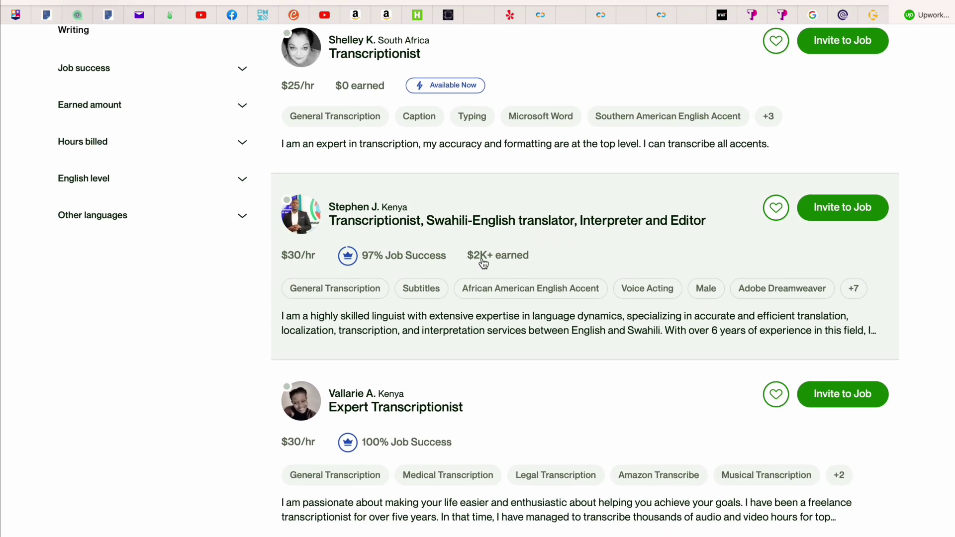
scroll(483, 263, "down", 1)
scroll(483, 263, "down", 1)
scroll(483, 263, "down", 1)
scroll(483, 264, "down", 2)
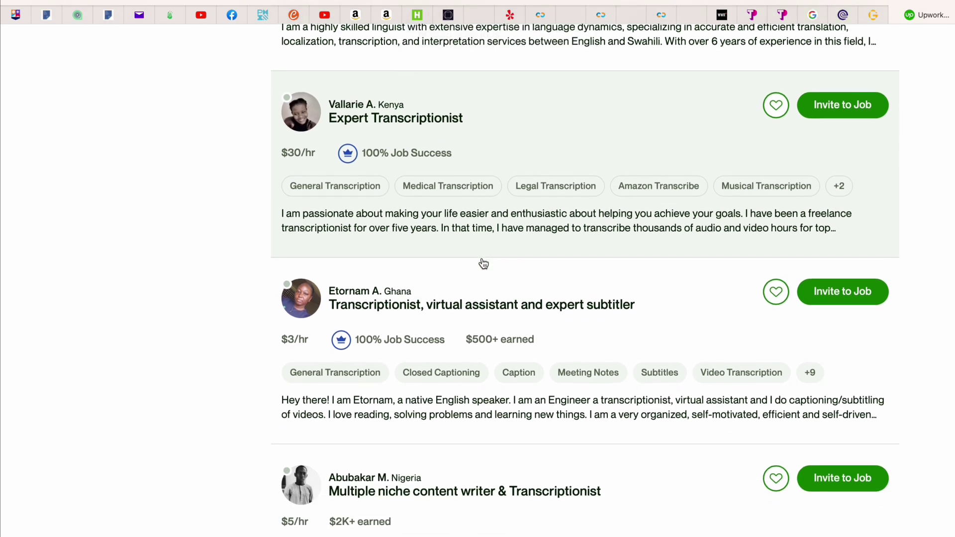
scroll(483, 263, "down", 1)
scroll(484, 264, "down", 2)
scroll(484, 263, "down", 1)
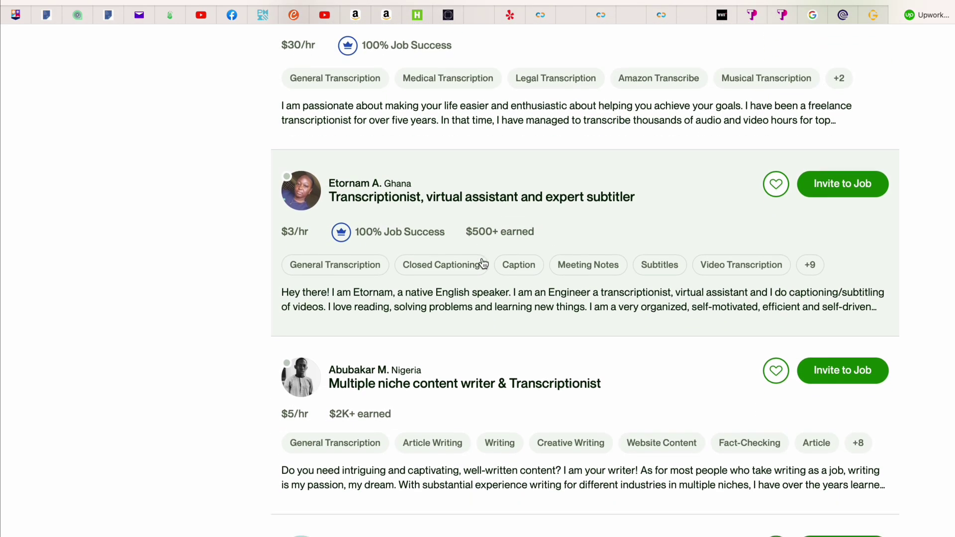
scroll(484, 263, "down", 1)
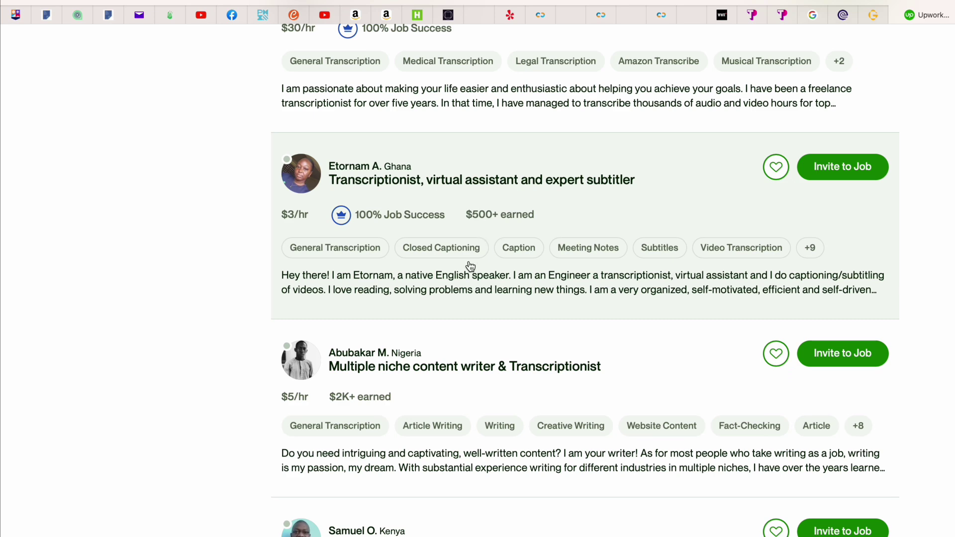
scroll(471, 266, "down", 1)
scroll(470, 267, "down", 1)
scroll(471, 266, "down", 1)
scroll(470, 265, "down", 1)
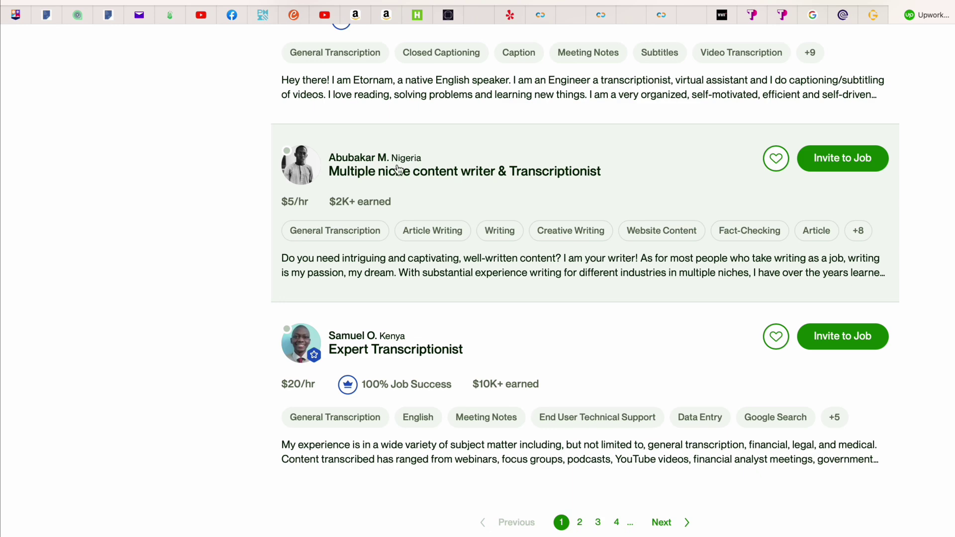
left_click(334, 209)
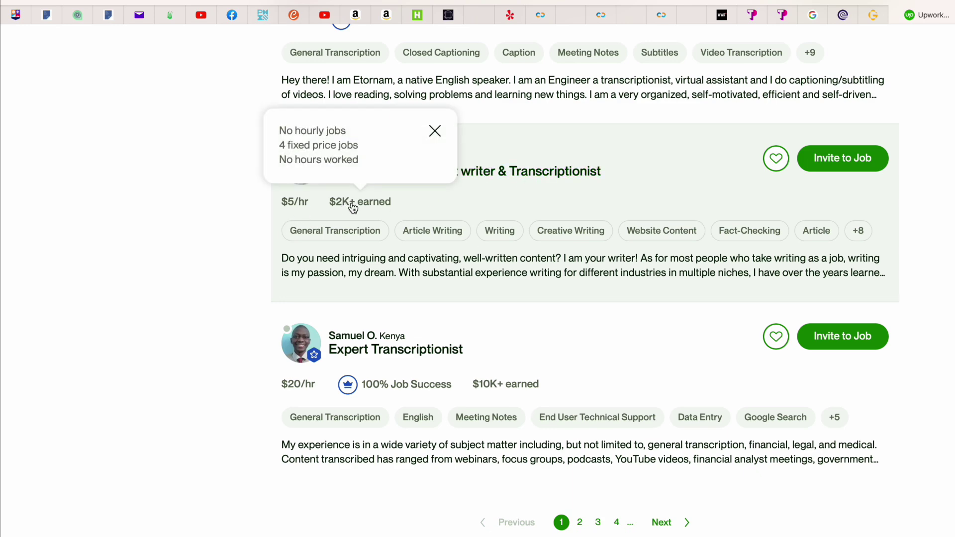
left_click(489, 176)
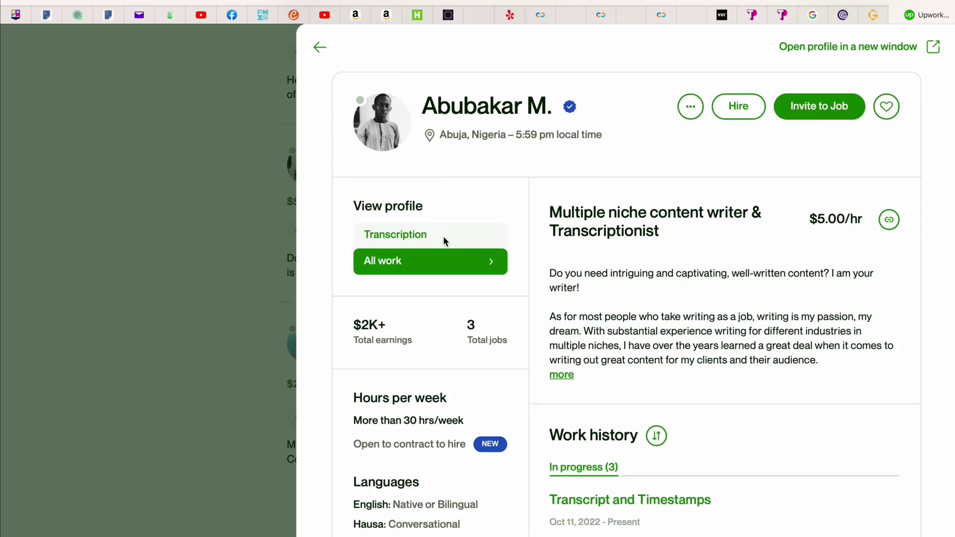
scroll(641, 293, "down", 3)
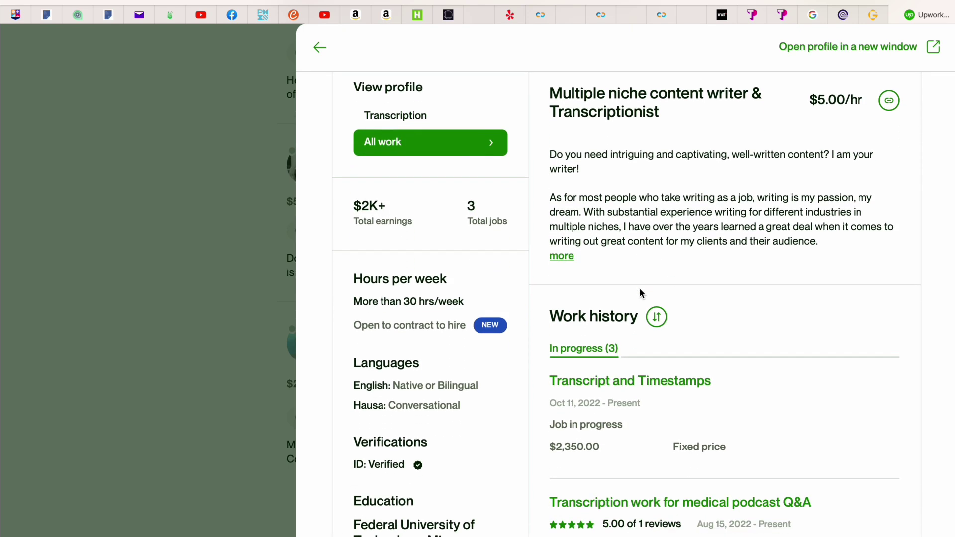
scroll(640, 293, "down", 2)
scroll(640, 294, "down", 1)
scroll(641, 294, "down", 1)
scroll(641, 293, "down", 1)
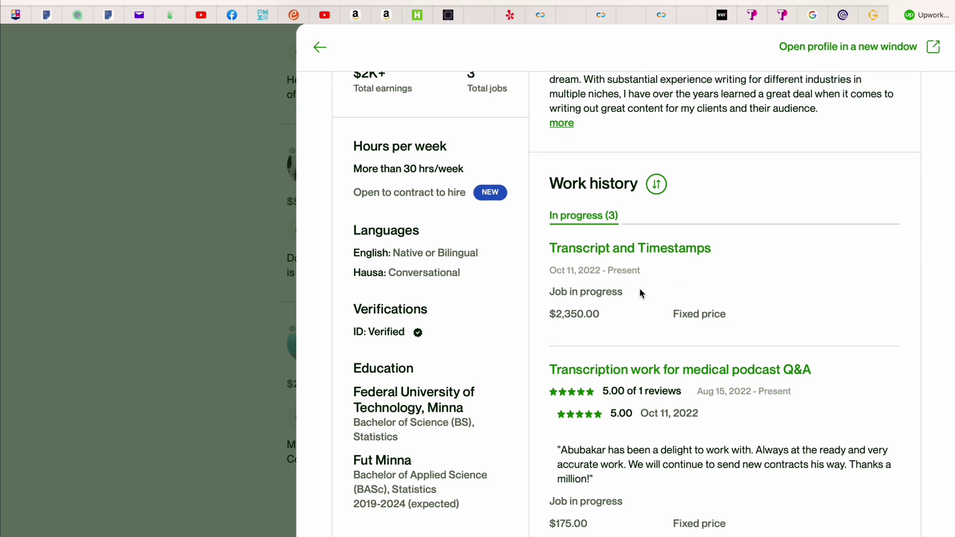
scroll(640, 294, "down", 1)
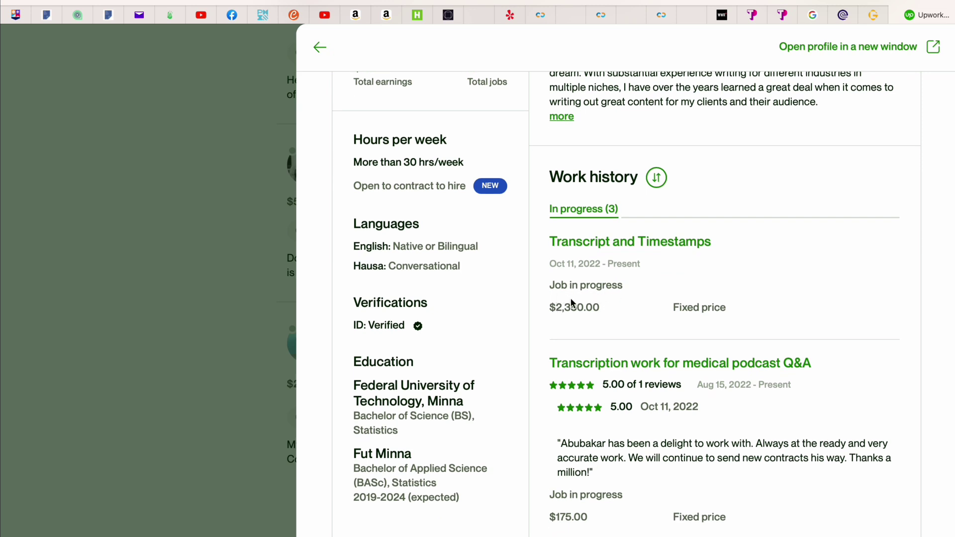